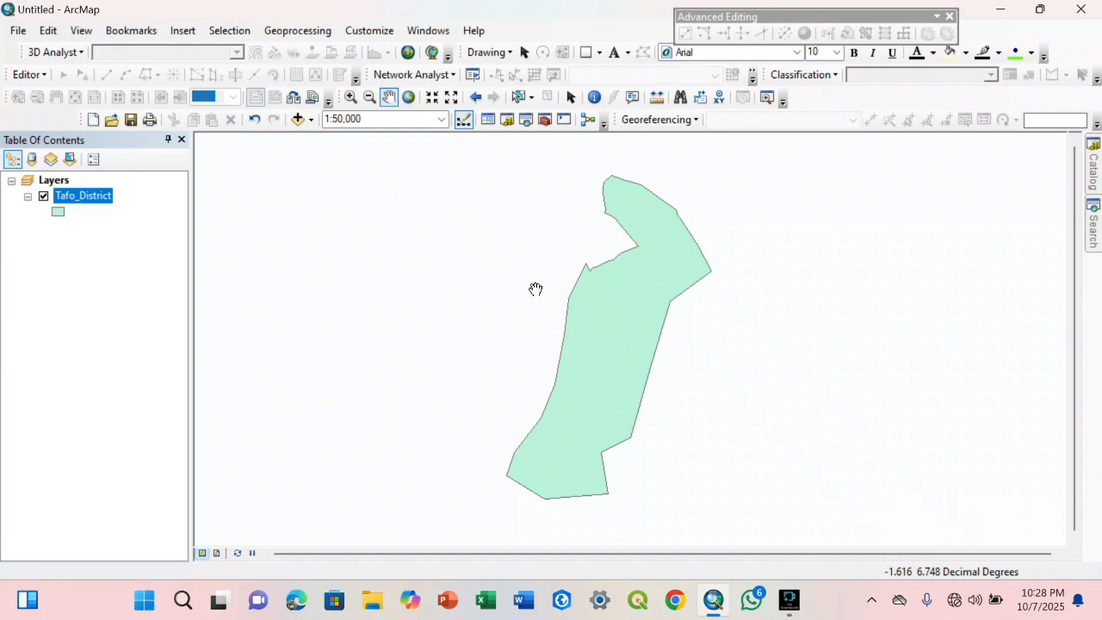
Browse the FRM (Tafo) folder in the Catalog and expand Rainfall Data to reach its yearly PDIR rasters
drag(574, 291, 600, 284)
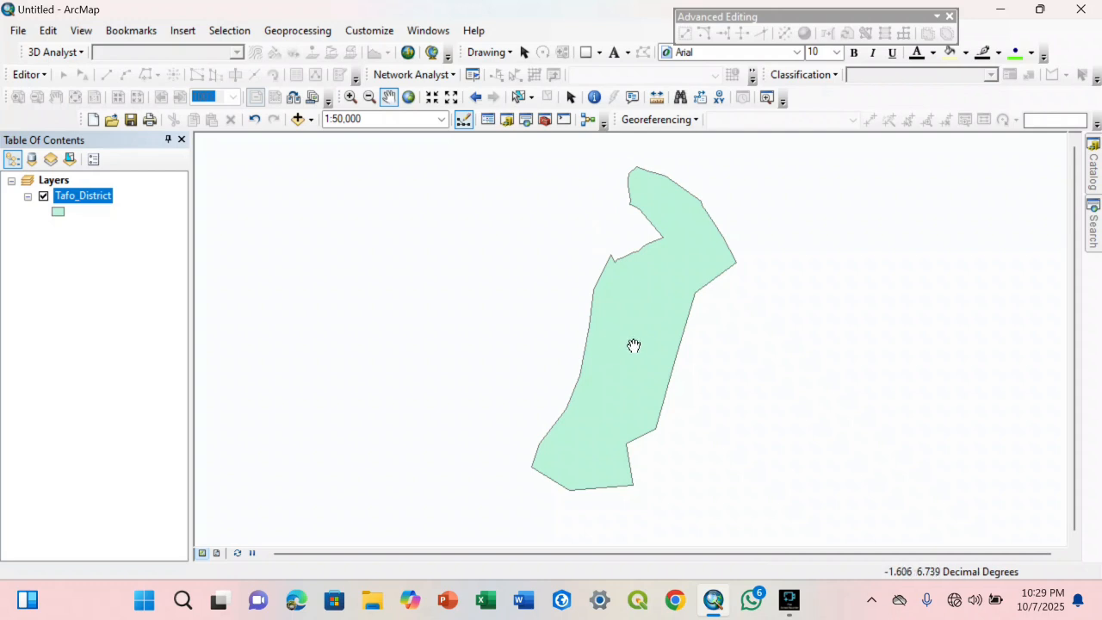
click(1099, 175)
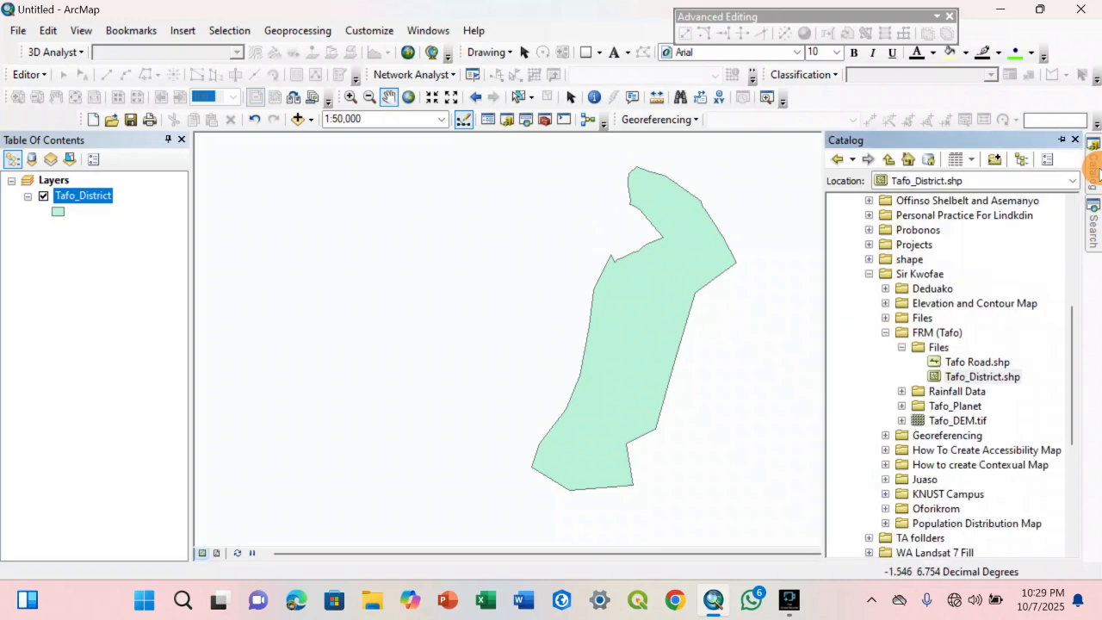
click(900, 349)
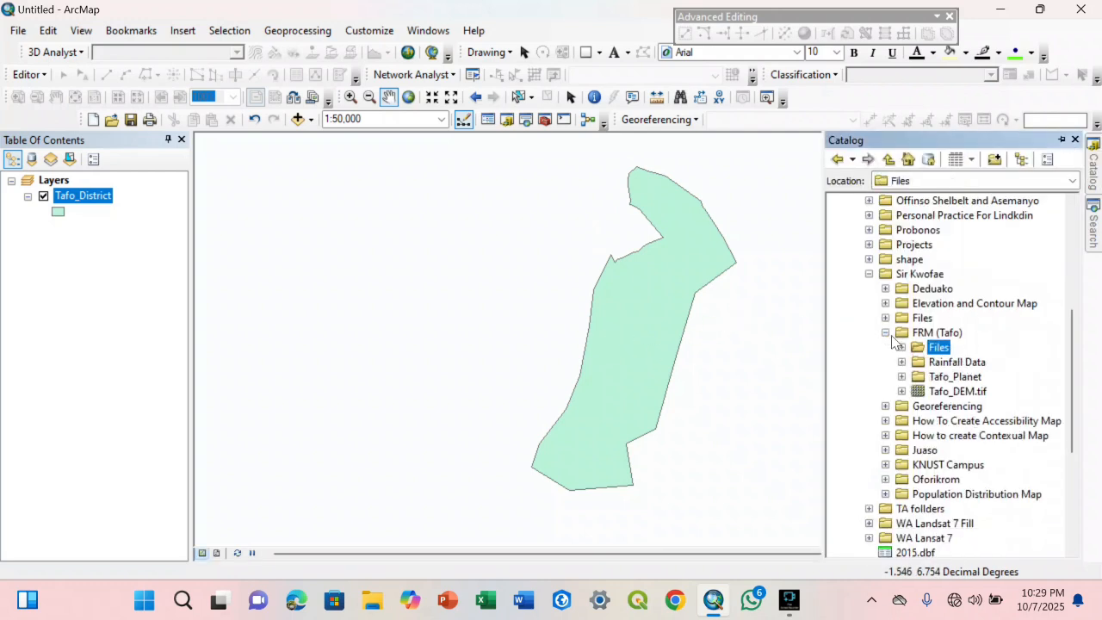
click(887, 334)
click(886, 333)
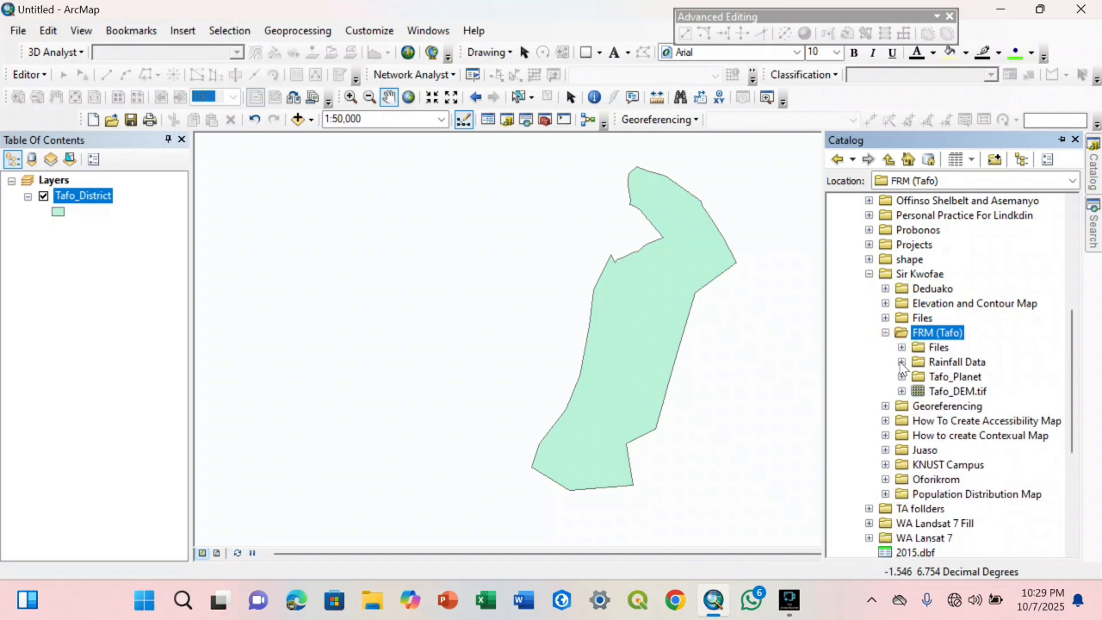
click(901, 361)
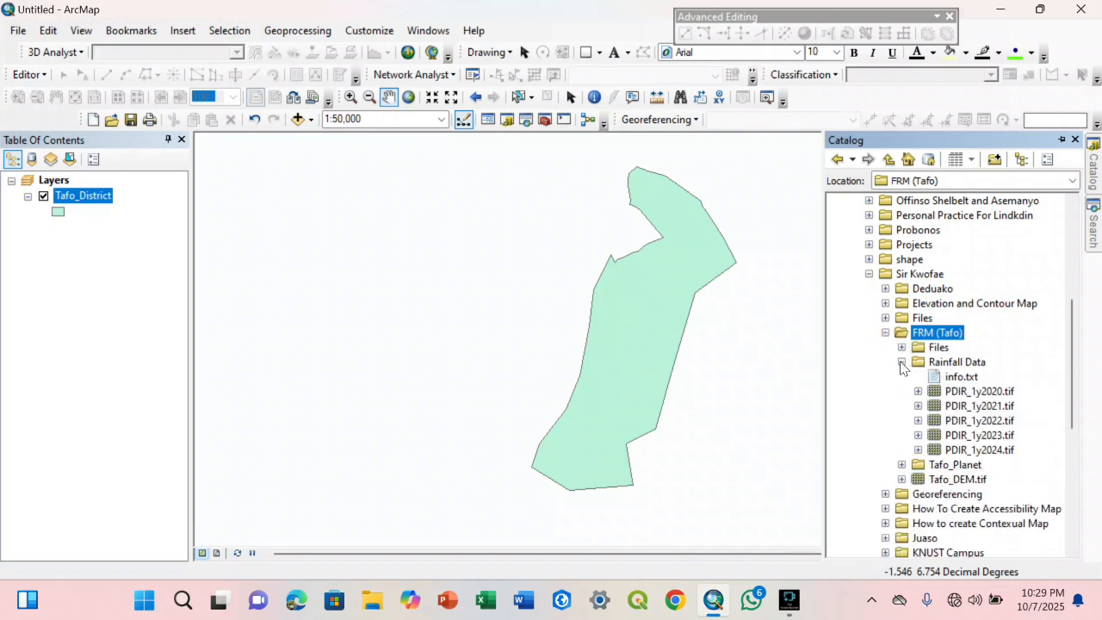
click(954, 393)
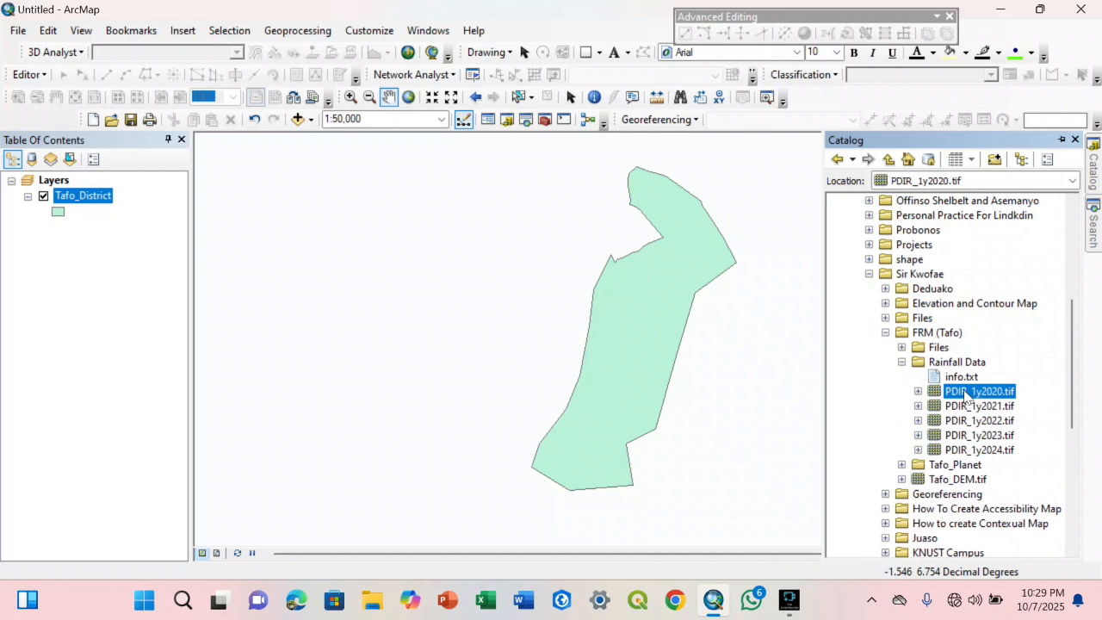
scroll(973, 392, down, 1)
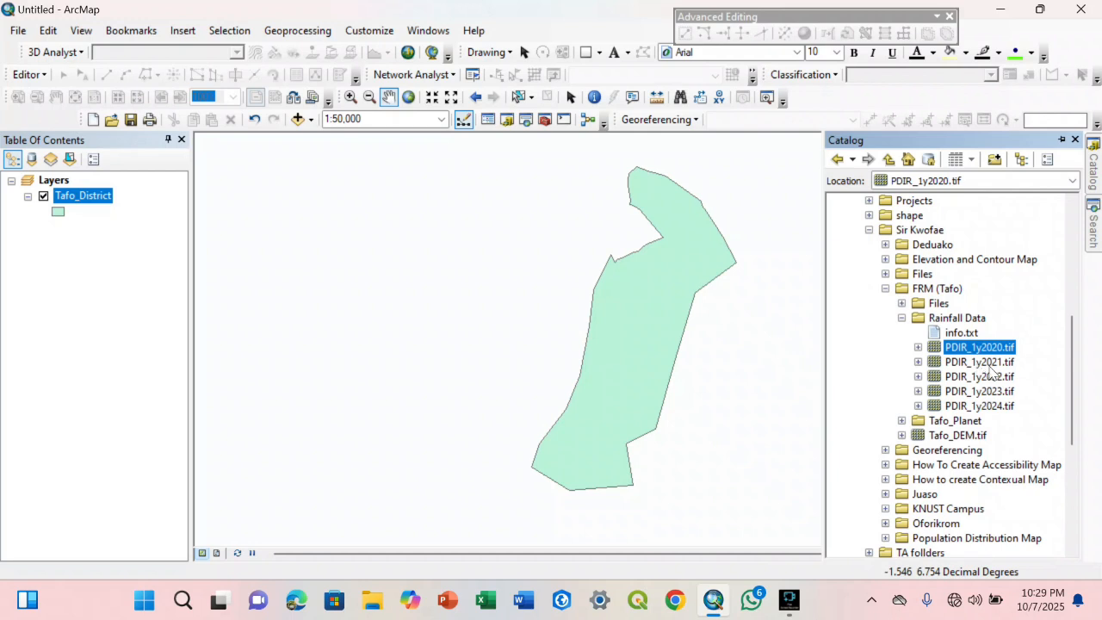
click(988, 378)
click(982, 391)
click(981, 405)
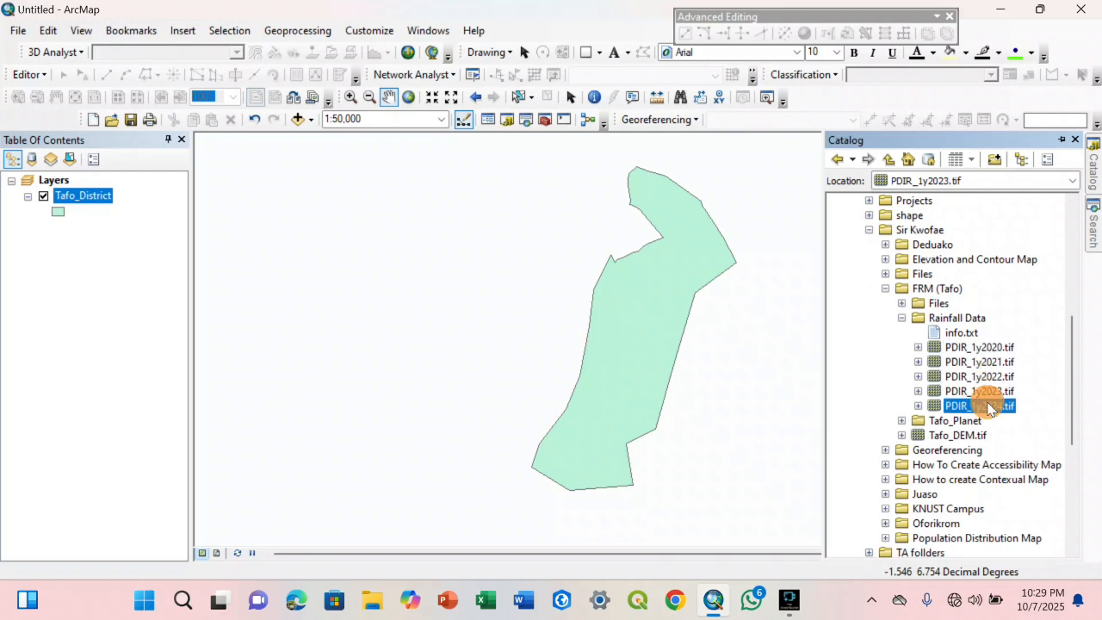
Add the PDIR_1y2020.tif rainfall raster to the map and compare its coverage with the Tafo_District polygon
click(980, 347)
drag(980, 347, 613, 334)
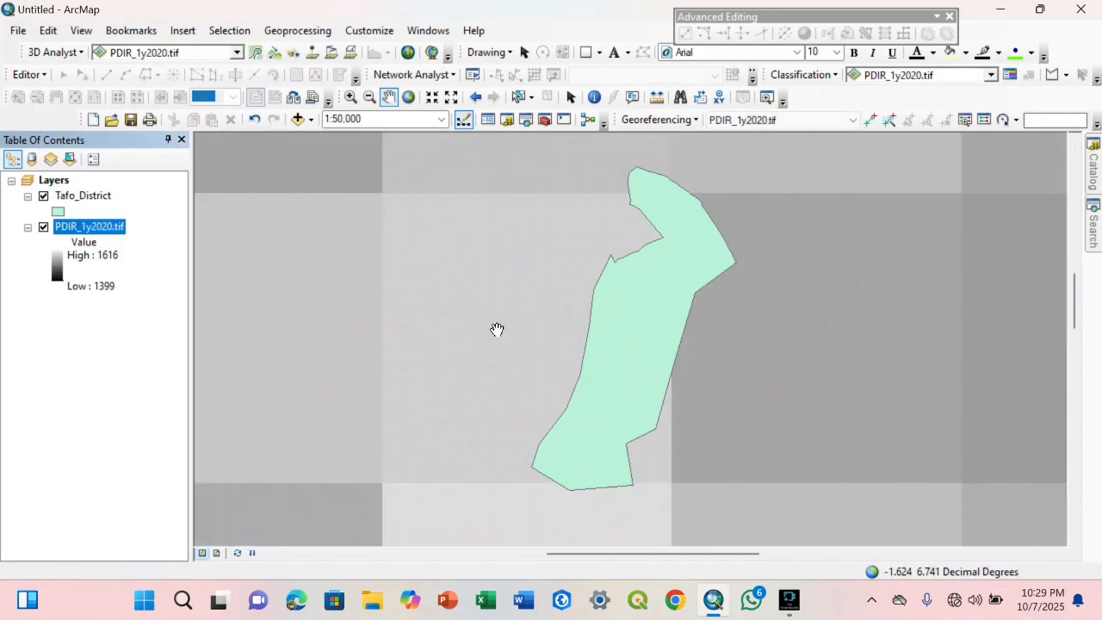
scroll(598, 332, up, 4)
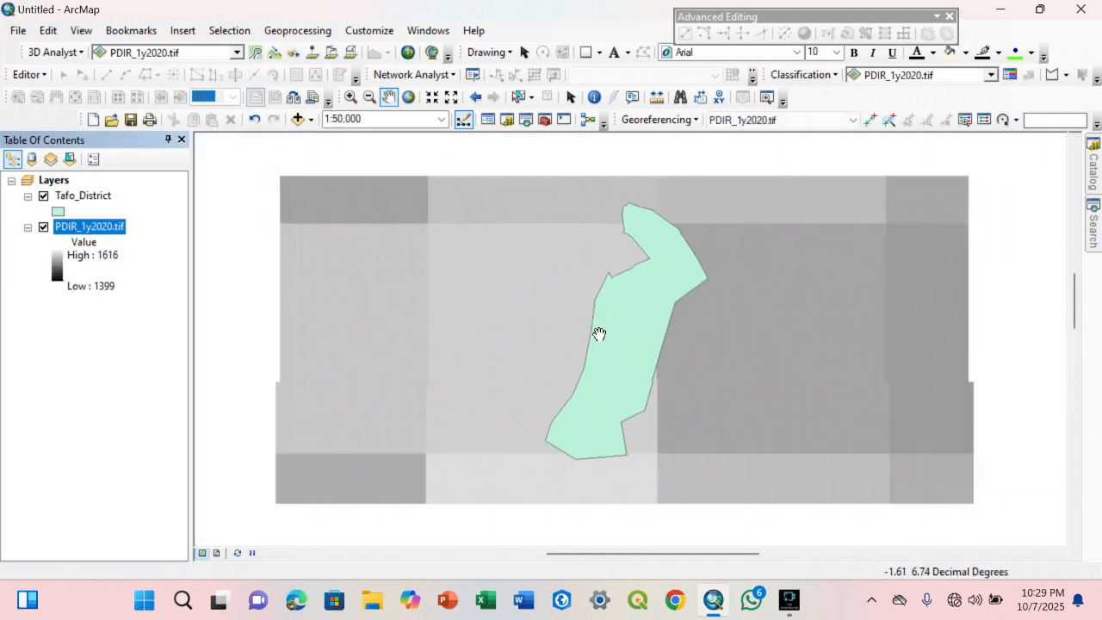
scroll(606, 336, up, 2)
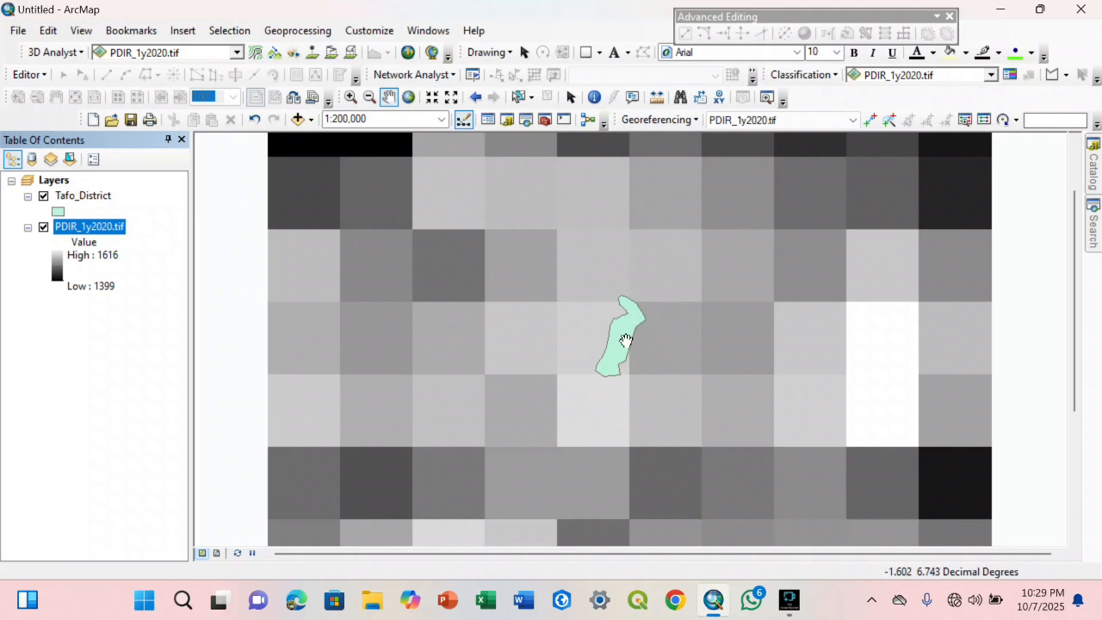
scroll(603, 355, down, 2)
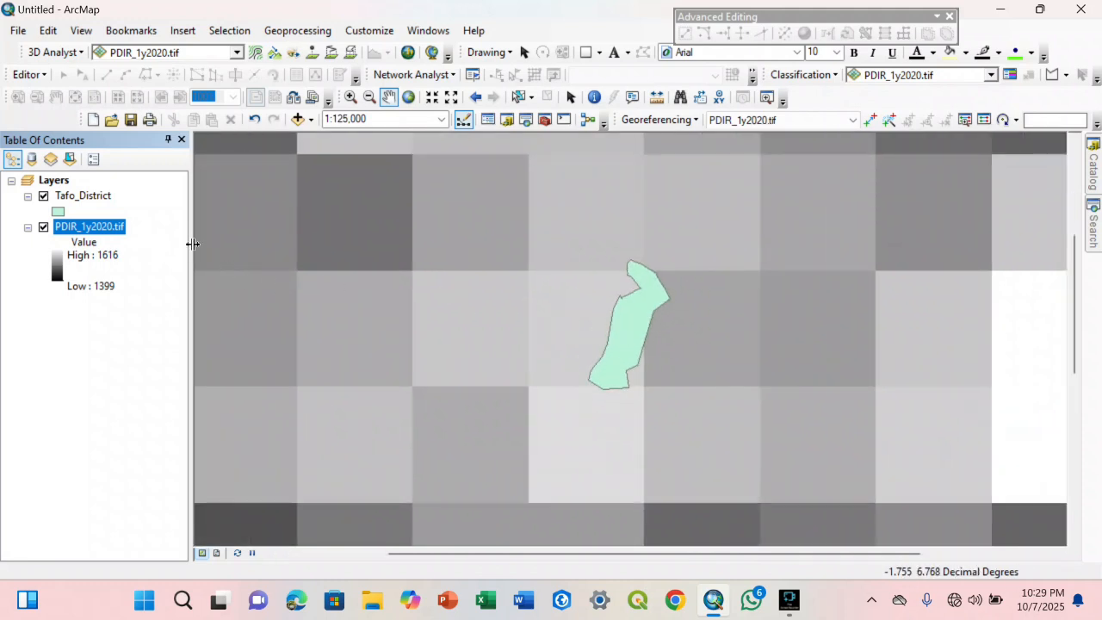
click(1094, 168)
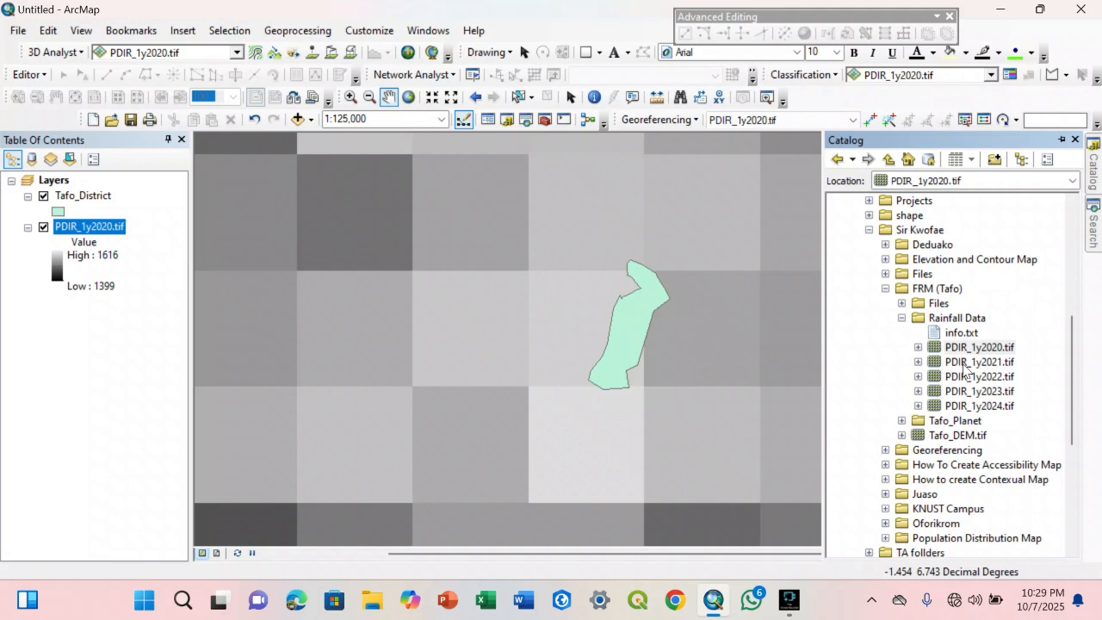
click(964, 348)
click(960, 363)
click(956, 377)
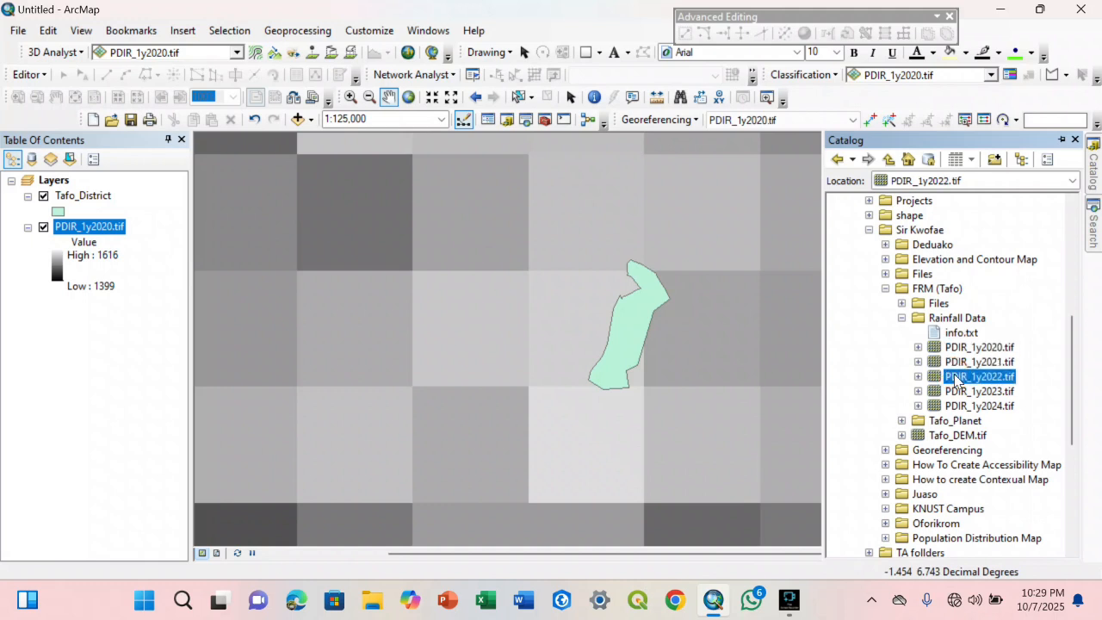
click(957, 335)
click(953, 349)
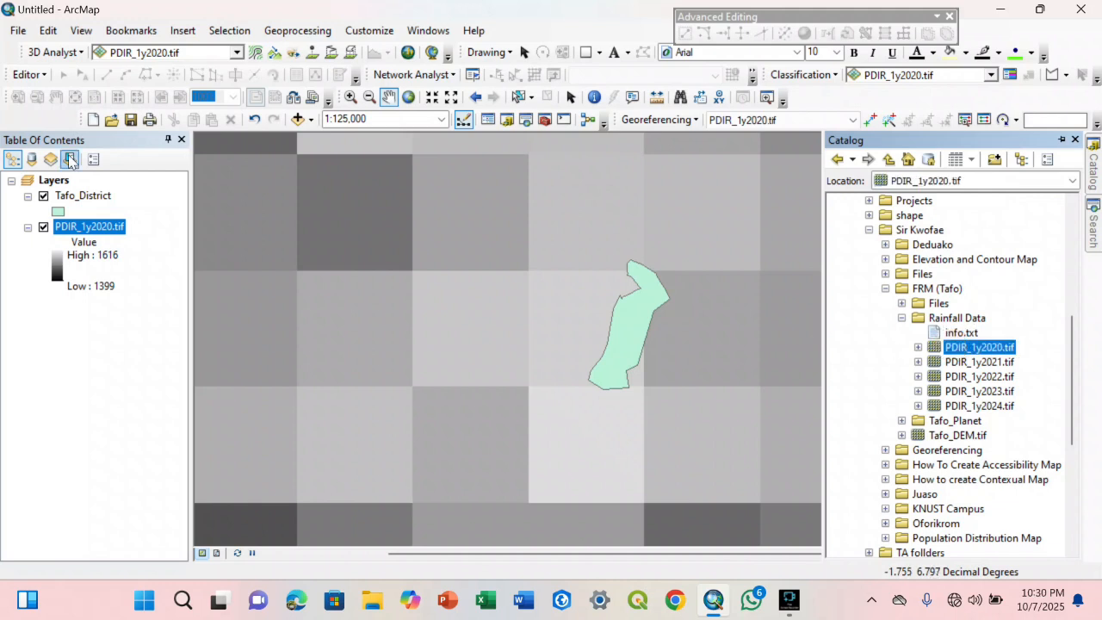
Check the spatial reference in the PDIR_1y2020.tif layer's source properties and remove the layer from the map
click(68, 228)
right_click(68, 230)
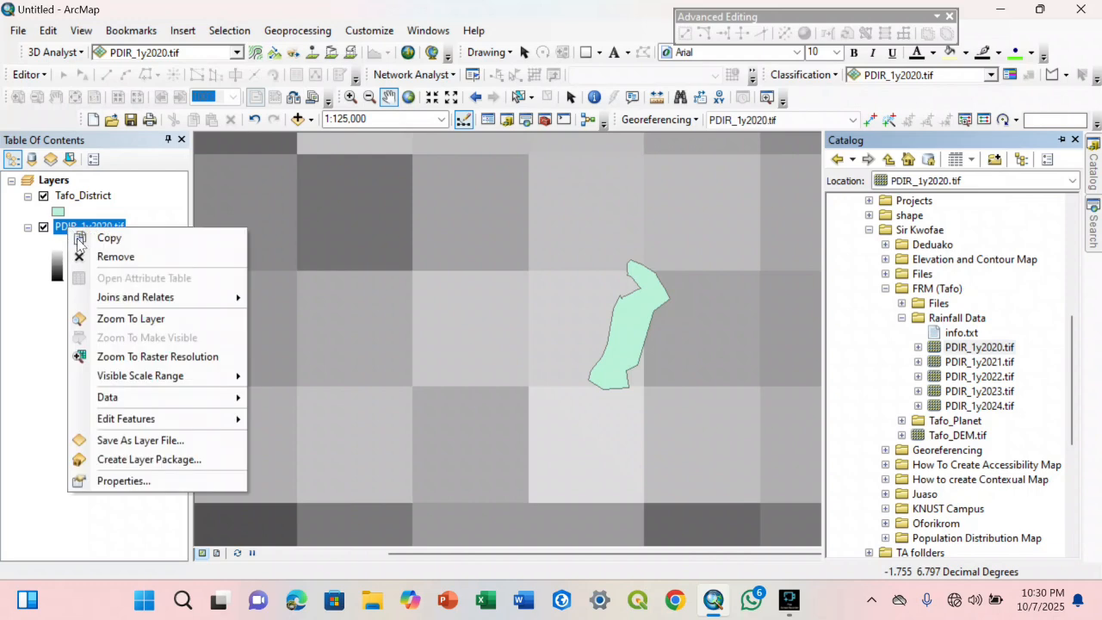
click(143, 479)
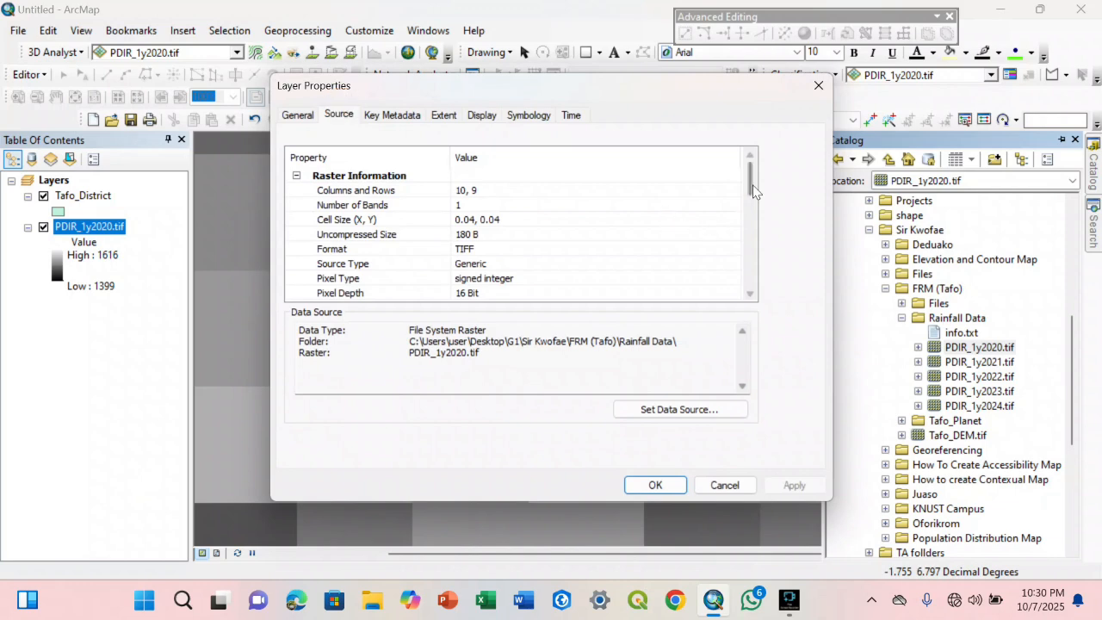
drag(748, 185, 748, 233)
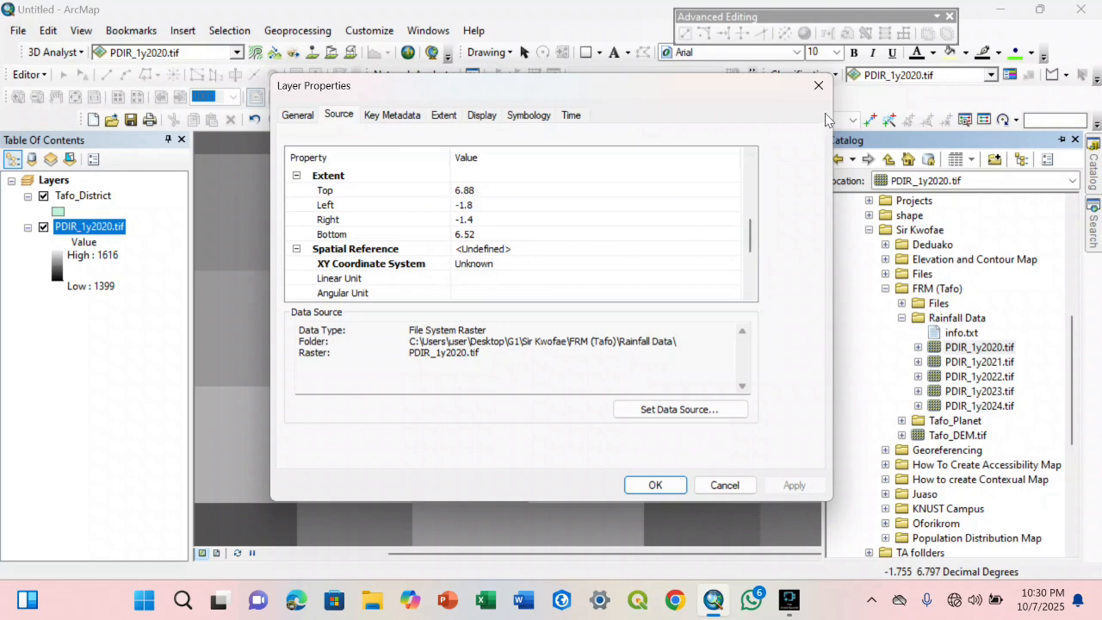
click(818, 89)
right_click(113, 229)
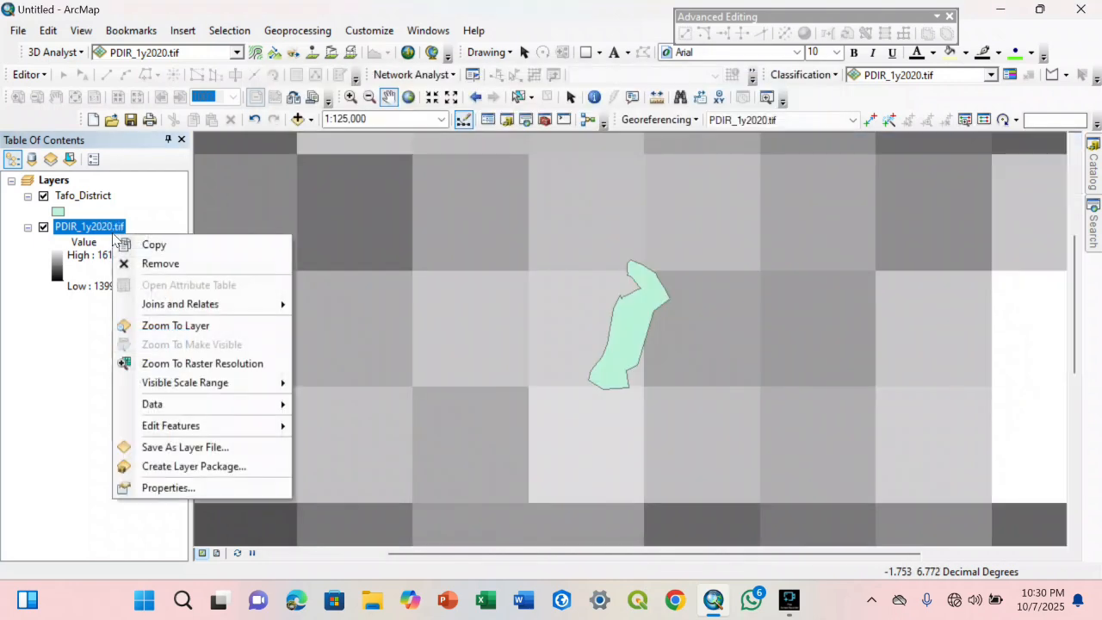
click(131, 263)
Assign the WGS 1984 coordinate system to the PDIR_1y2020.tif raster dataset through its Catalog properties
click(1095, 176)
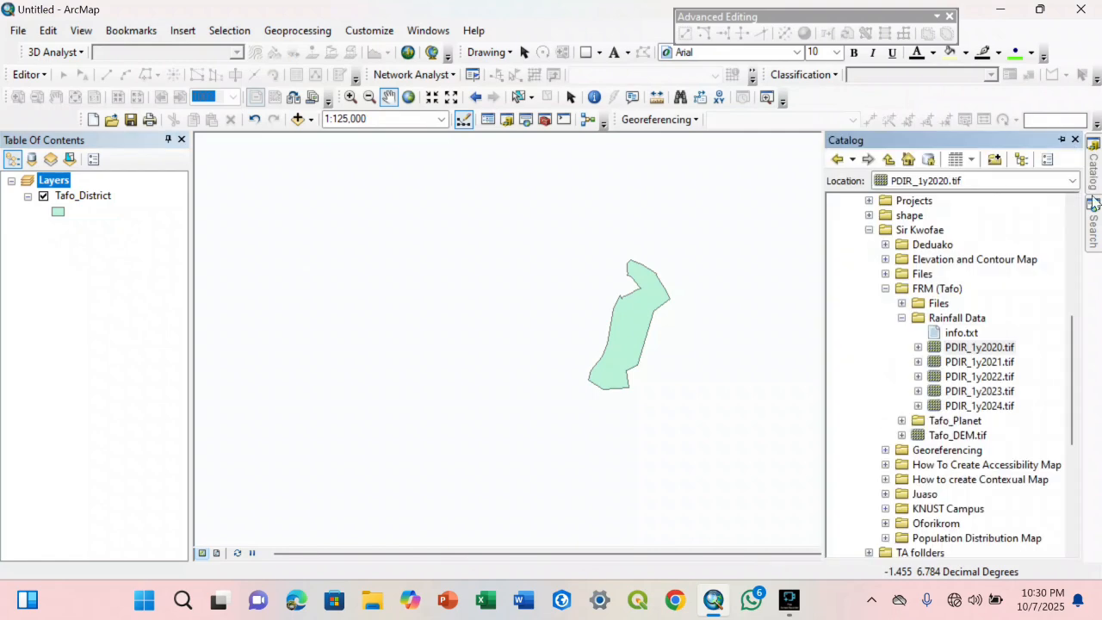
click(964, 352)
right_click(966, 351)
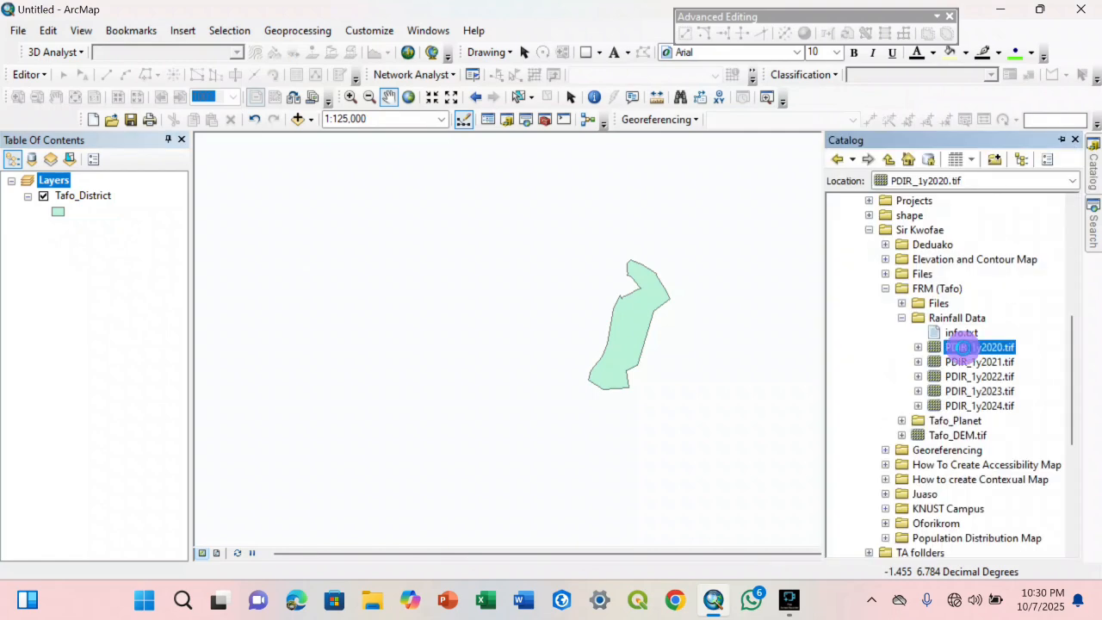
click(988, 337)
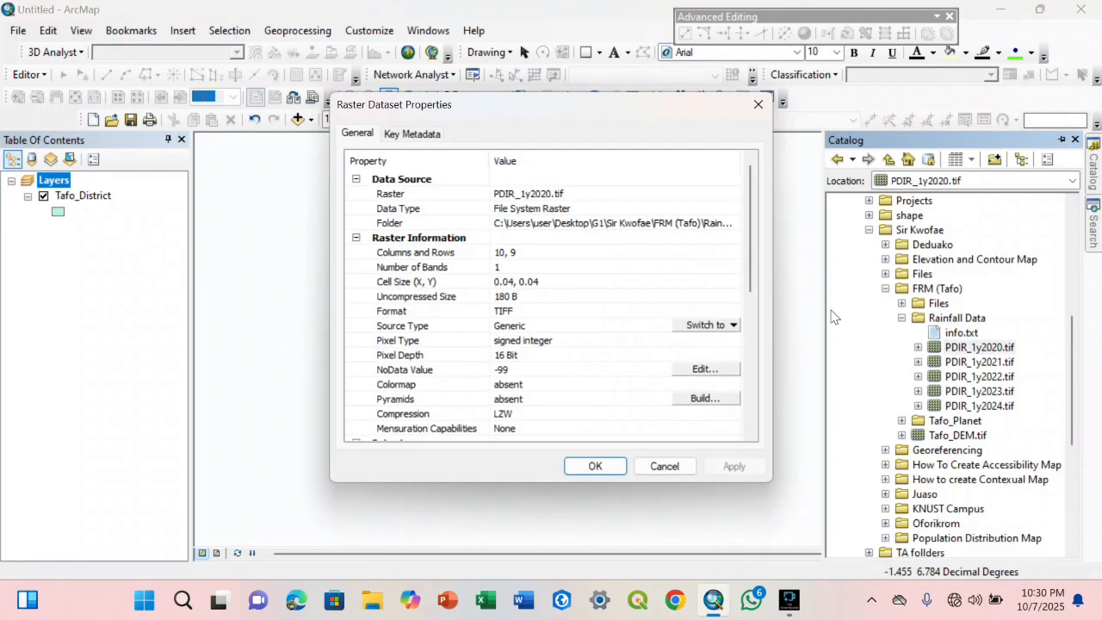
drag(746, 260, 750, 366)
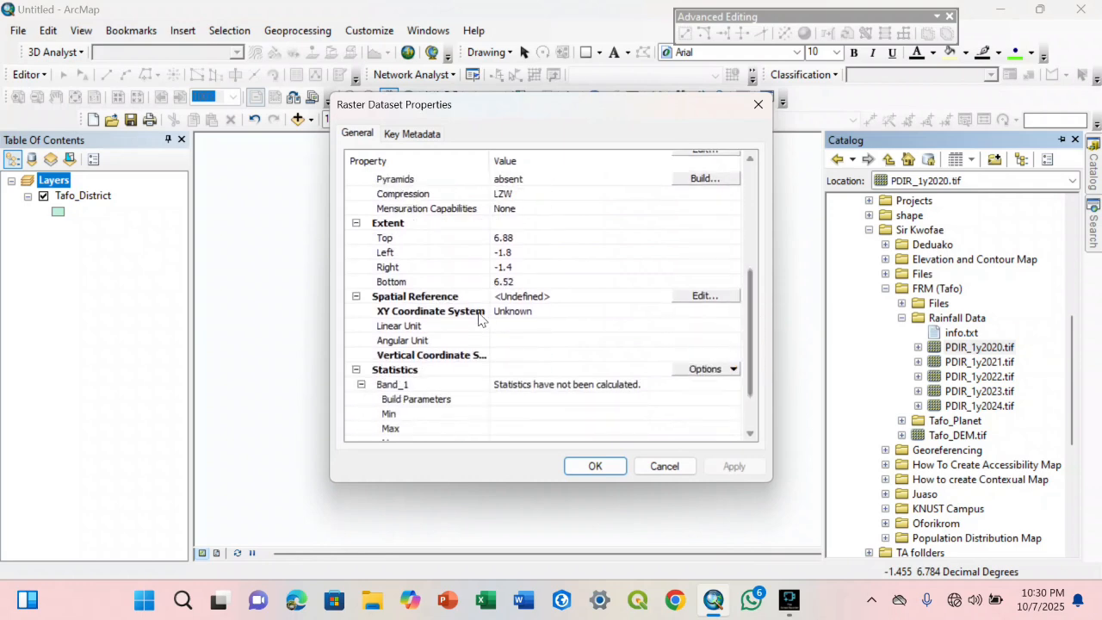
click(695, 296)
click(452, 193)
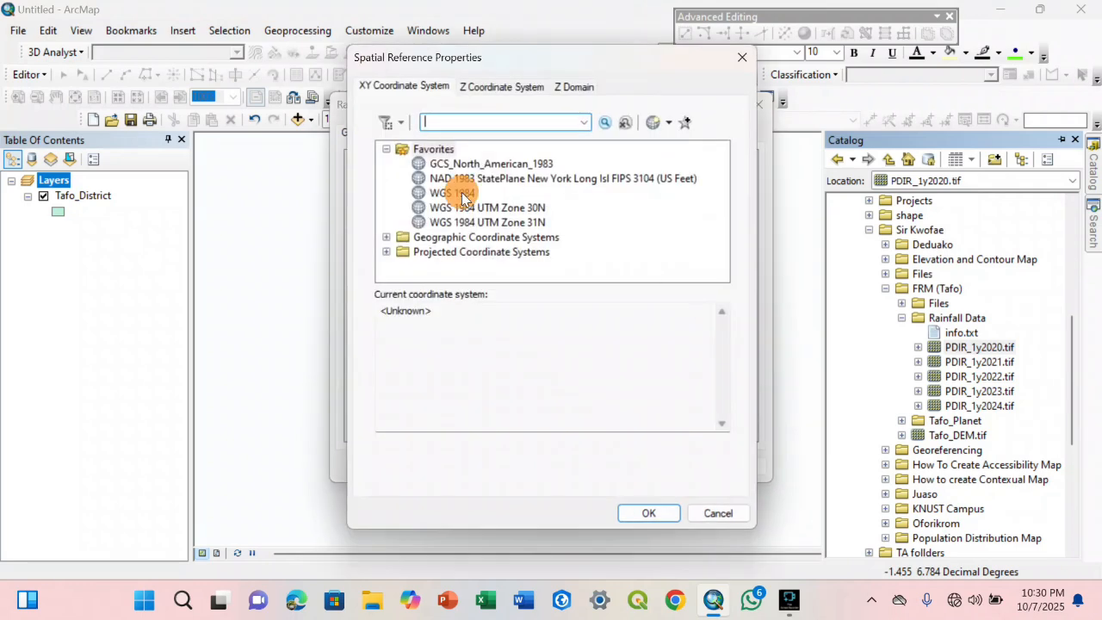
click(647, 512)
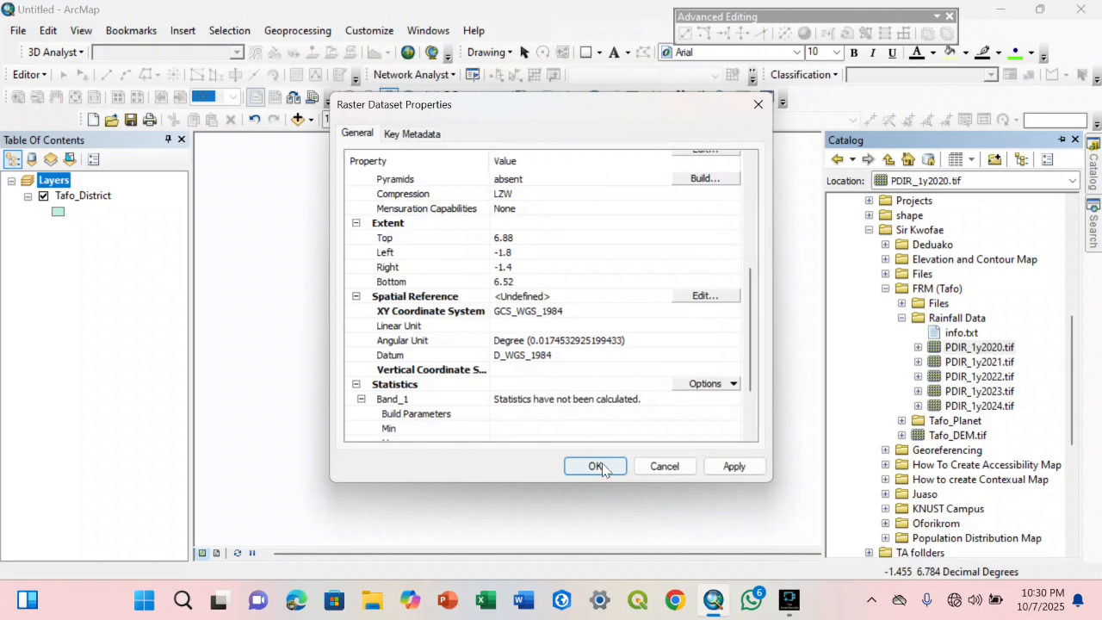
click(595, 466)
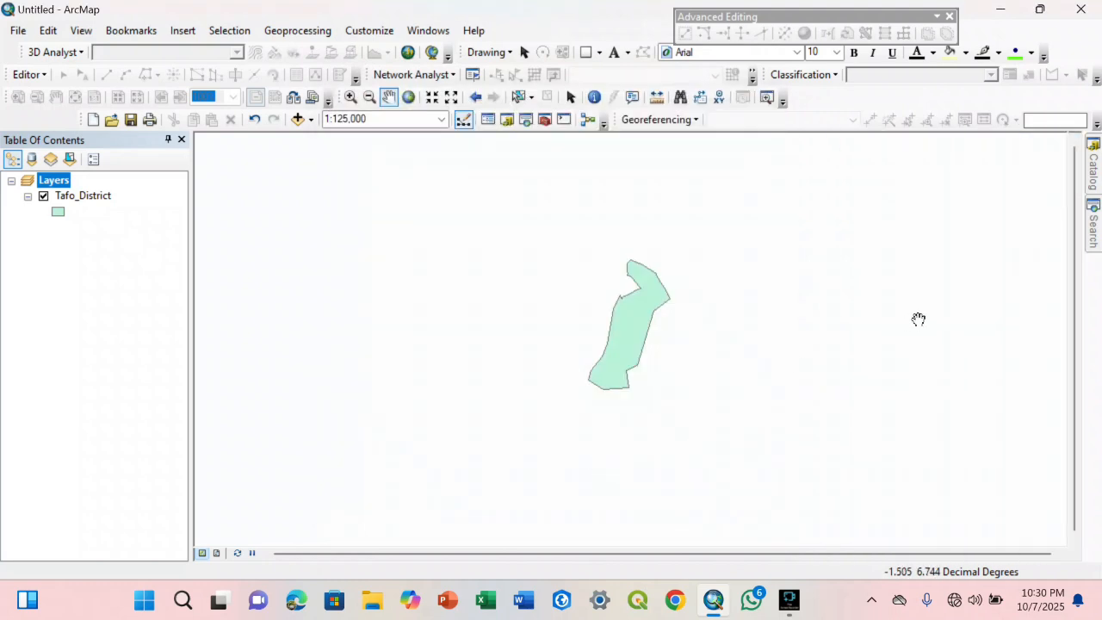
Load PDIR_1y2020.tif from the Rainfall Data folder into the map beneath the Tafo_District layer
mouse_move(1090, 188)
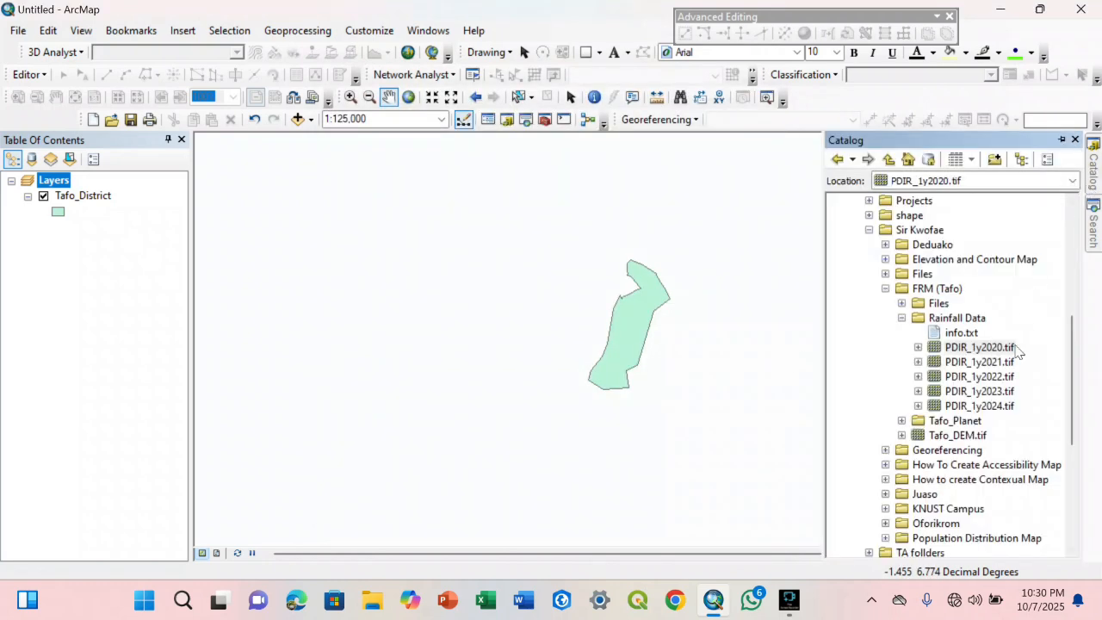
click(965, 362)
key(Down)
key(Down)
key(Down)
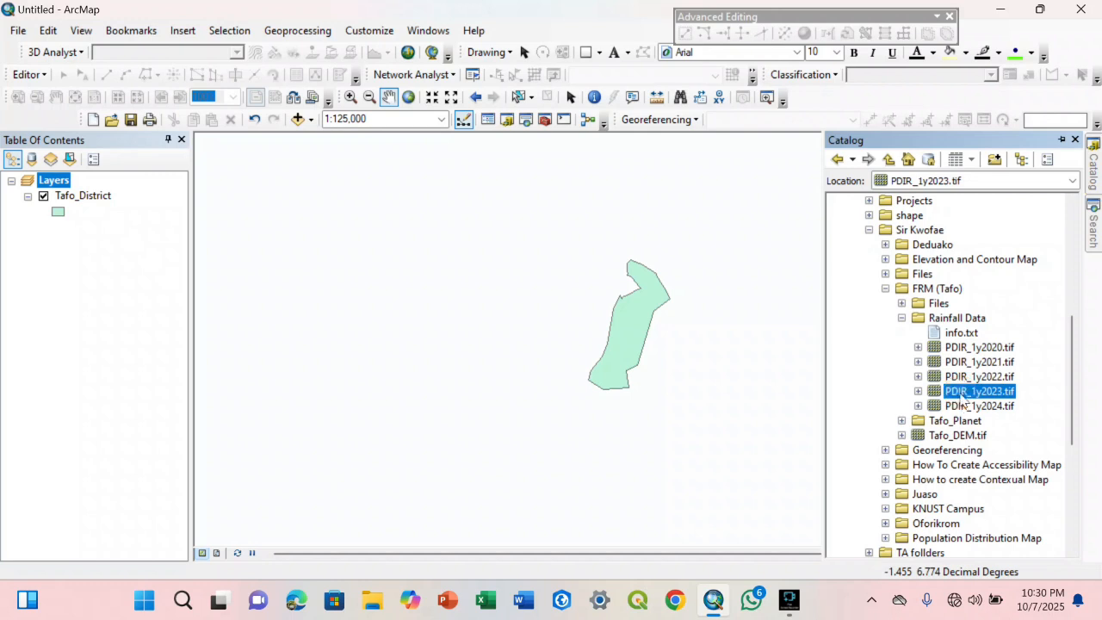
click(979, 348)
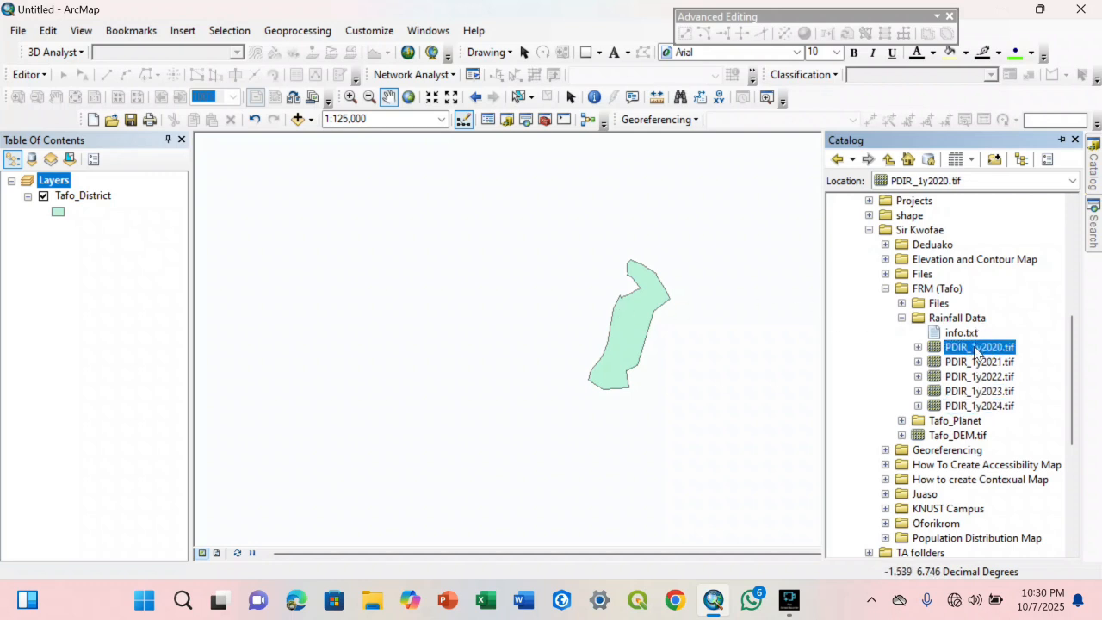
mouse_move(979, 353)
mouse_down()
mouse_move(565, 346)
mouse_move(560, 336)
mouse_up()
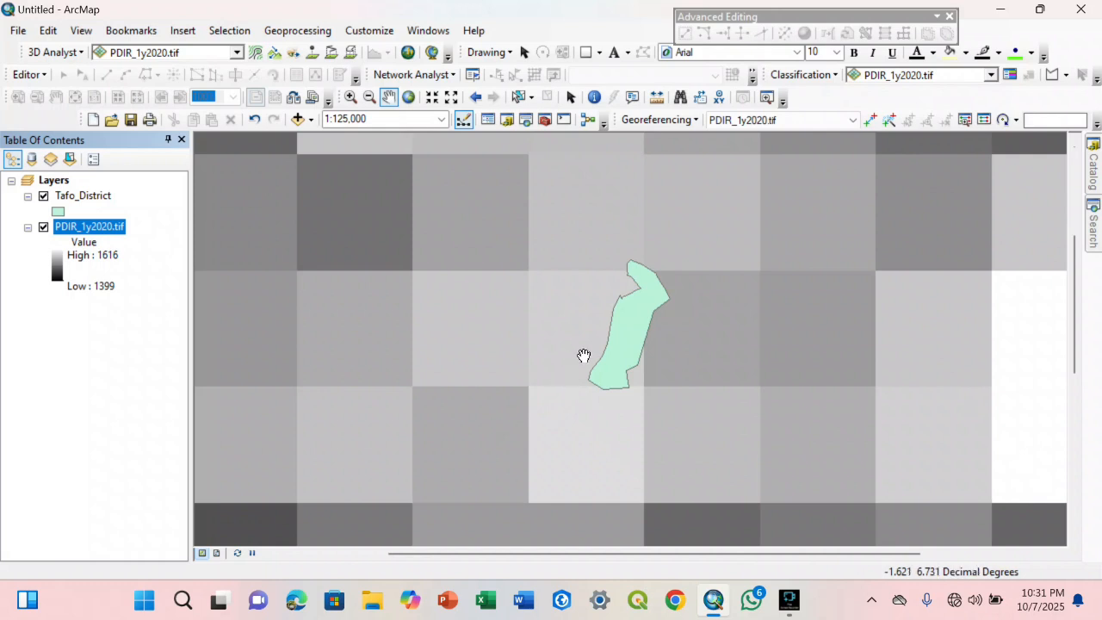
Open the Raster to Point conversion tool and set PDIR_1y2020.tif as its input raster
drag(602, 320, 633, 336)
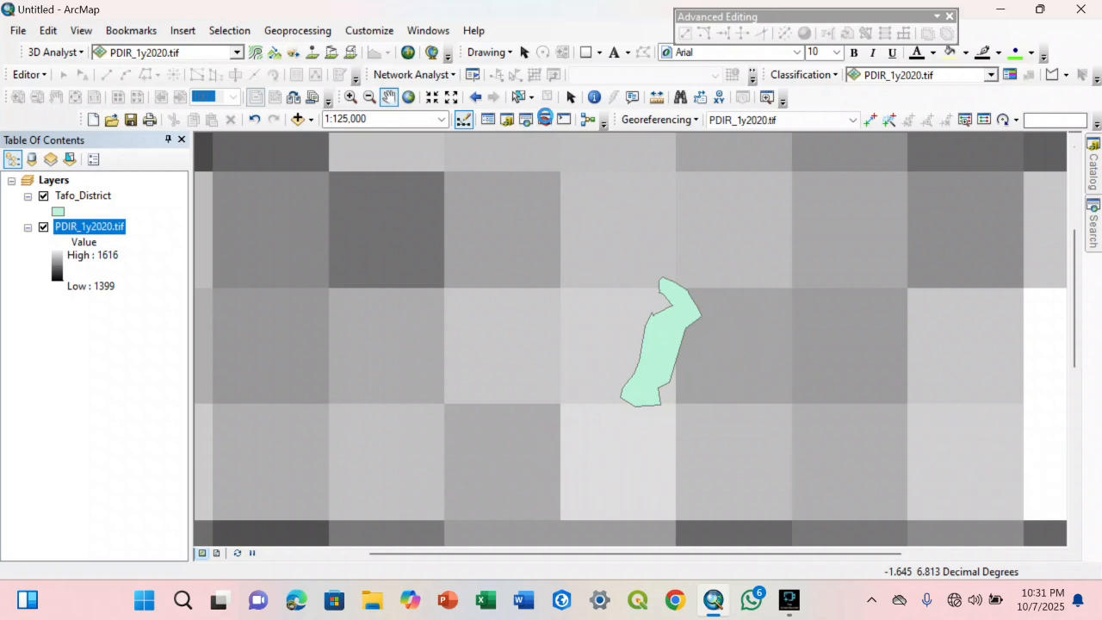
click(544, 120)
click(544, 120)
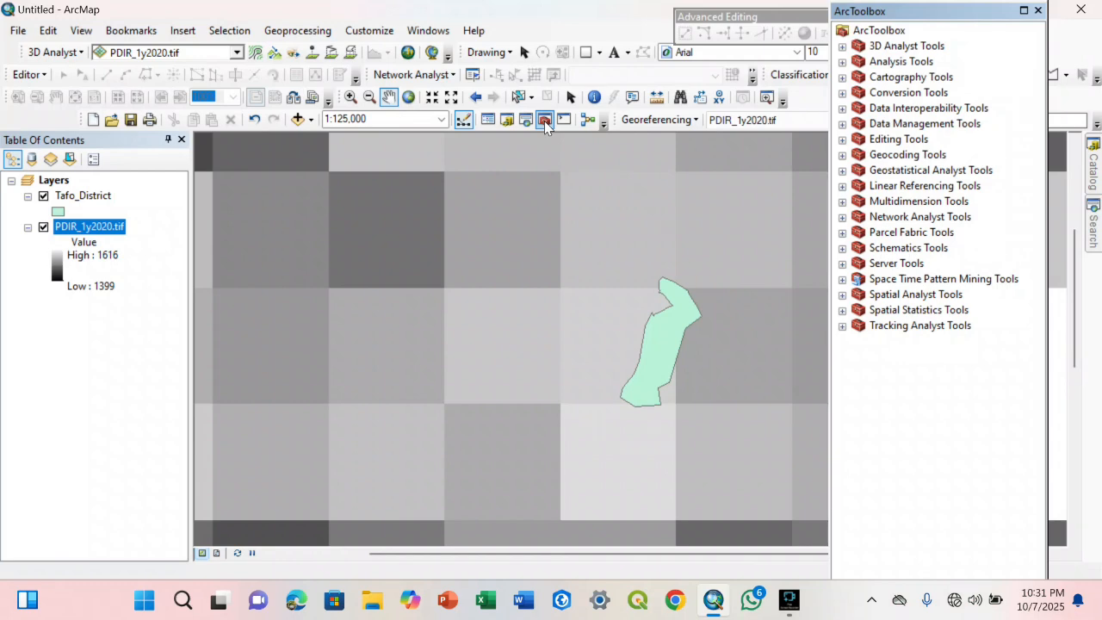
click(842, 93)
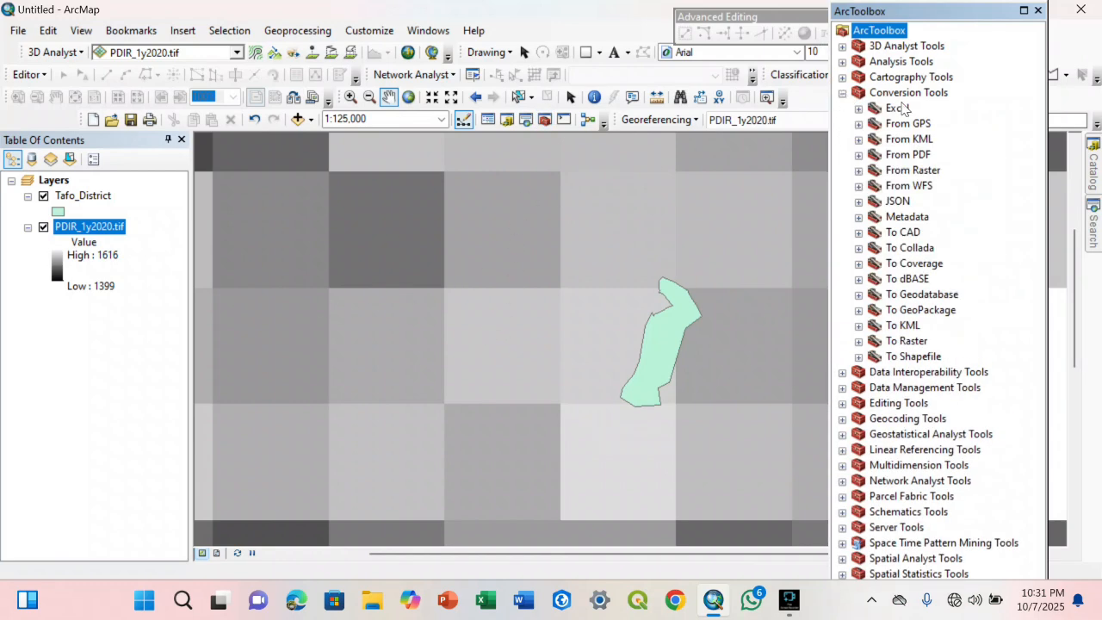
click(859, 170)
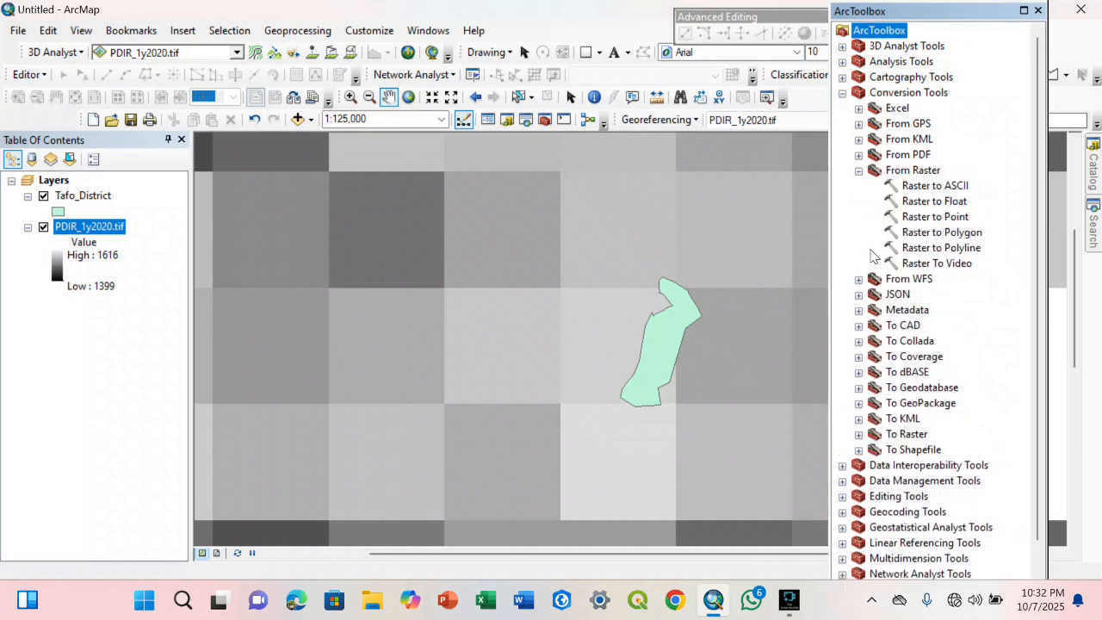
click(937, 219)
double_click(937, 220)
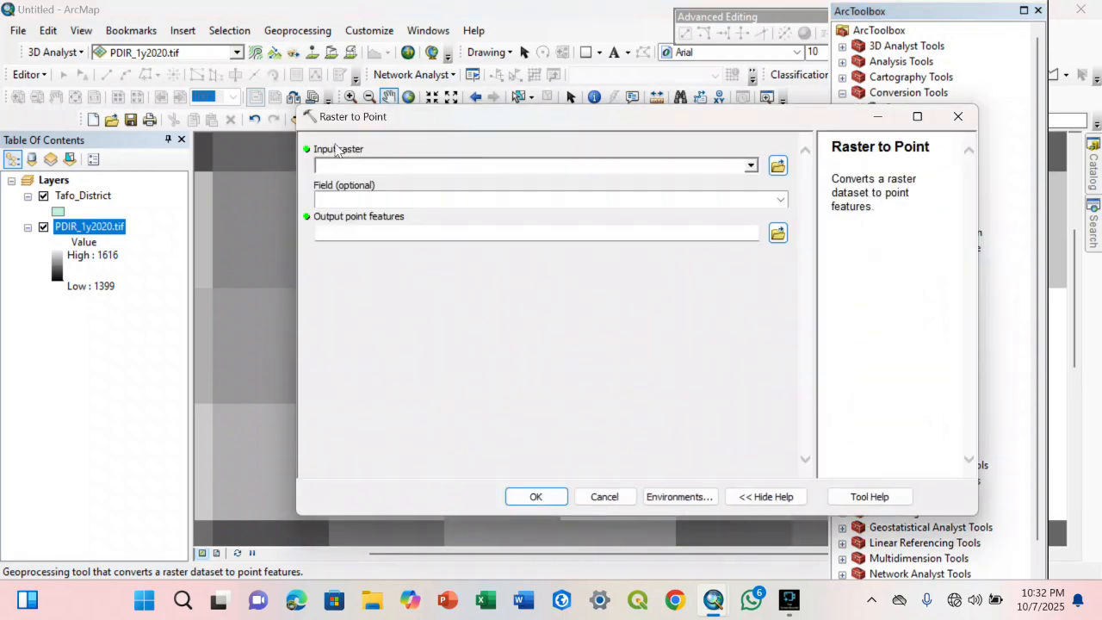
click(749, 165)
click(396, 182)
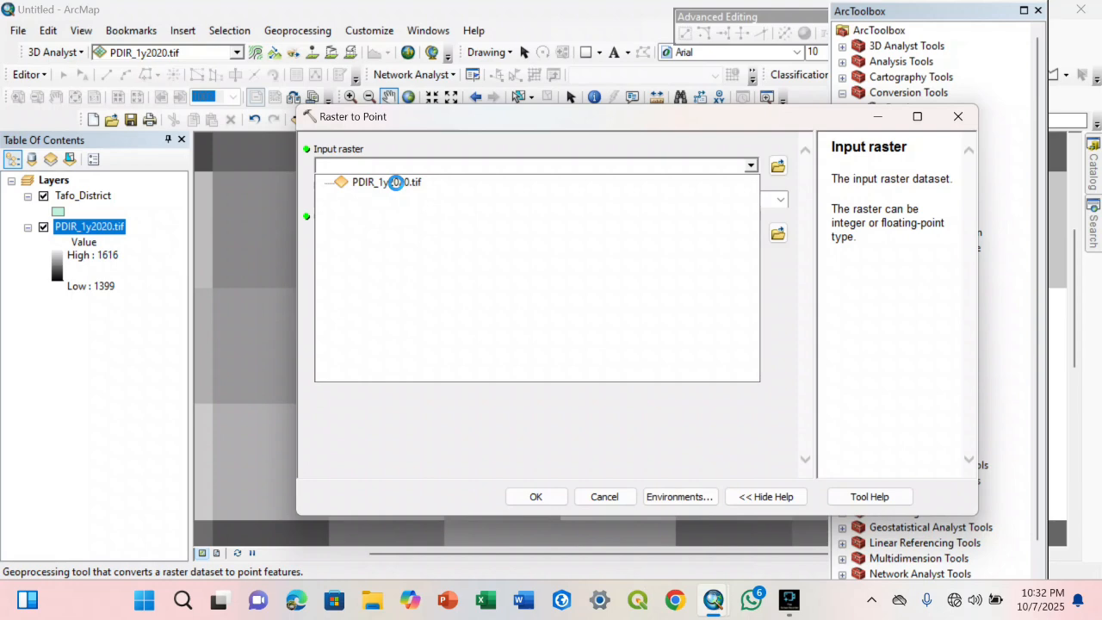
click(396, 182)
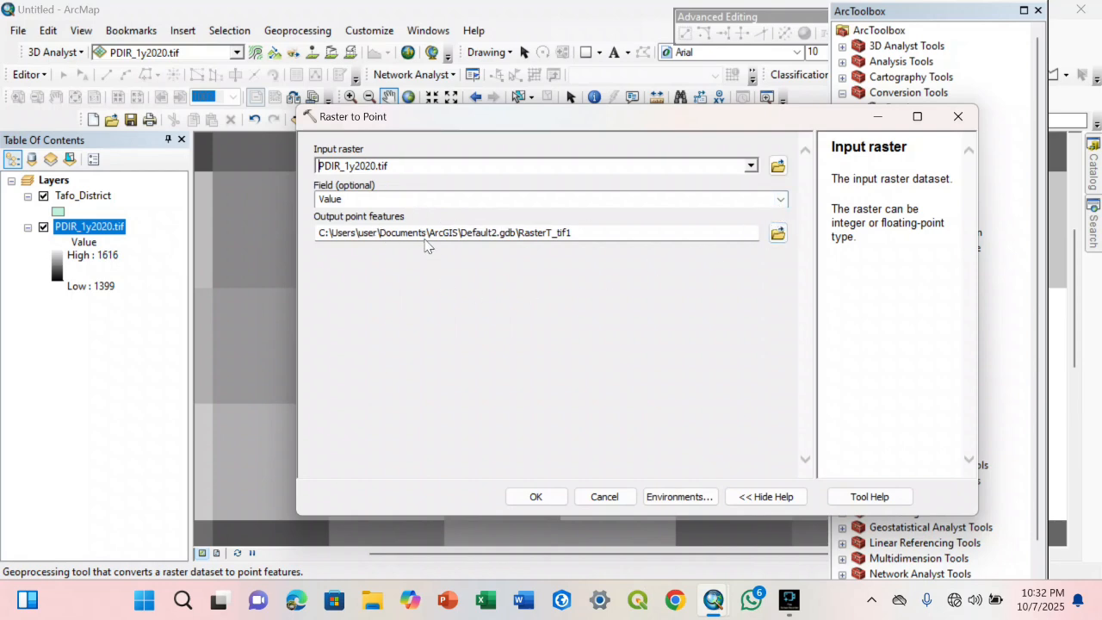
Browse to the Rainfall Data folder inside FRM (Tafo) as the location for the output point features
click(777, 234)
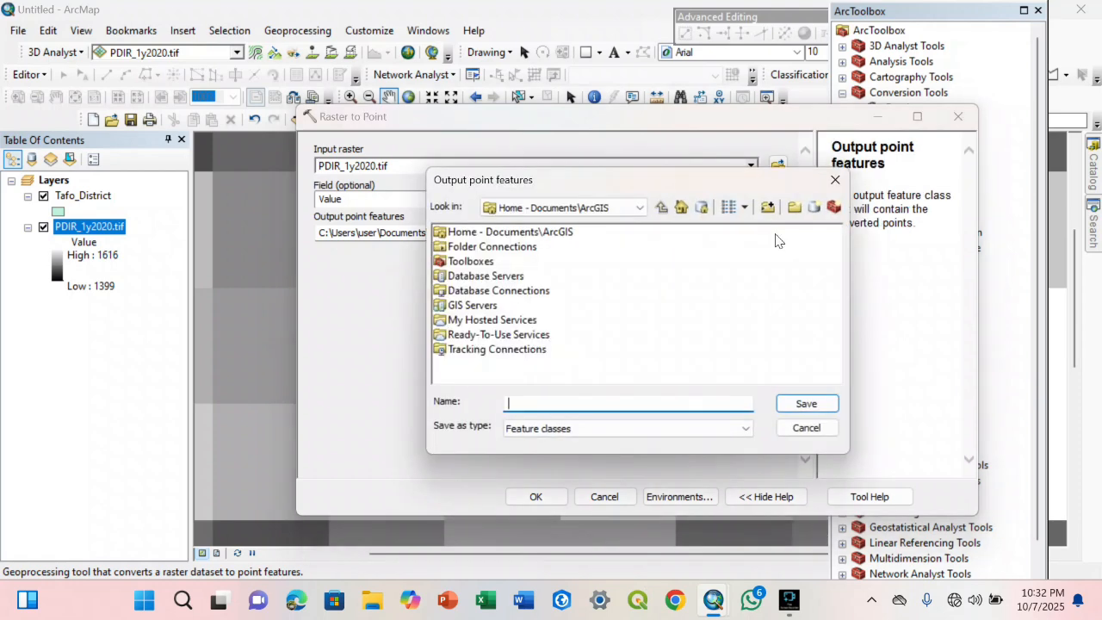
double_click(487, 248)
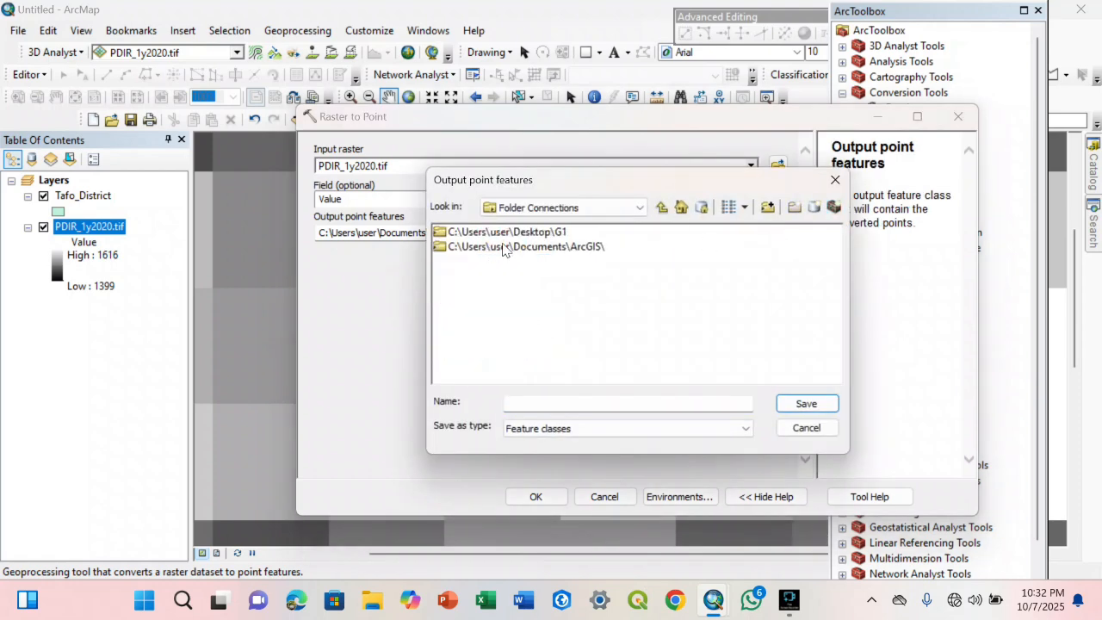
double_click(507, 235)
double_click(800, 246)
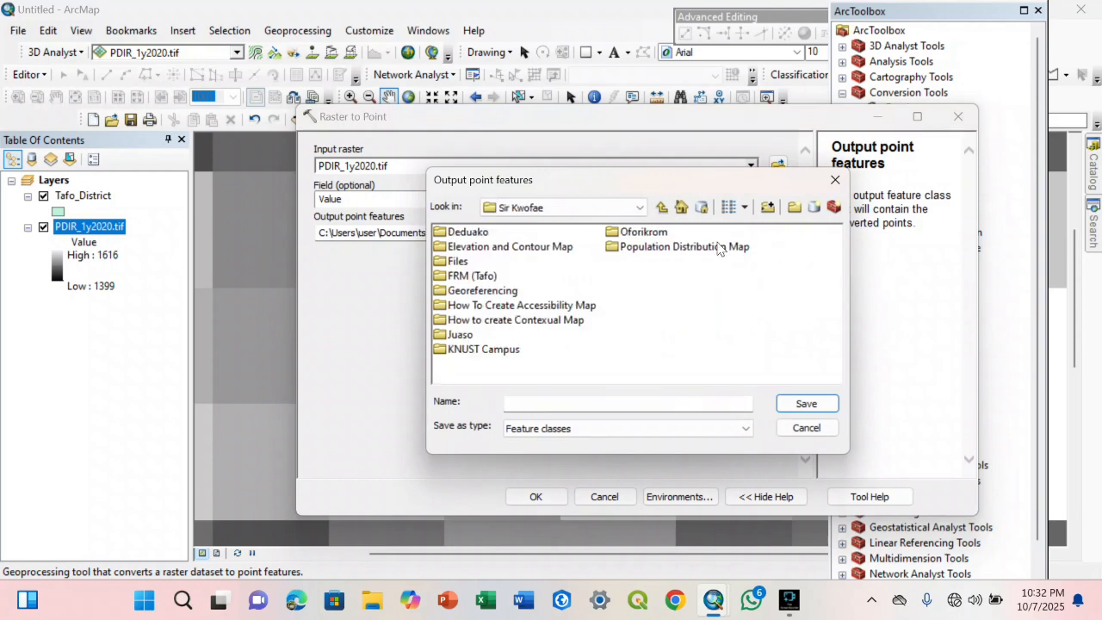
double_click(466, 275)
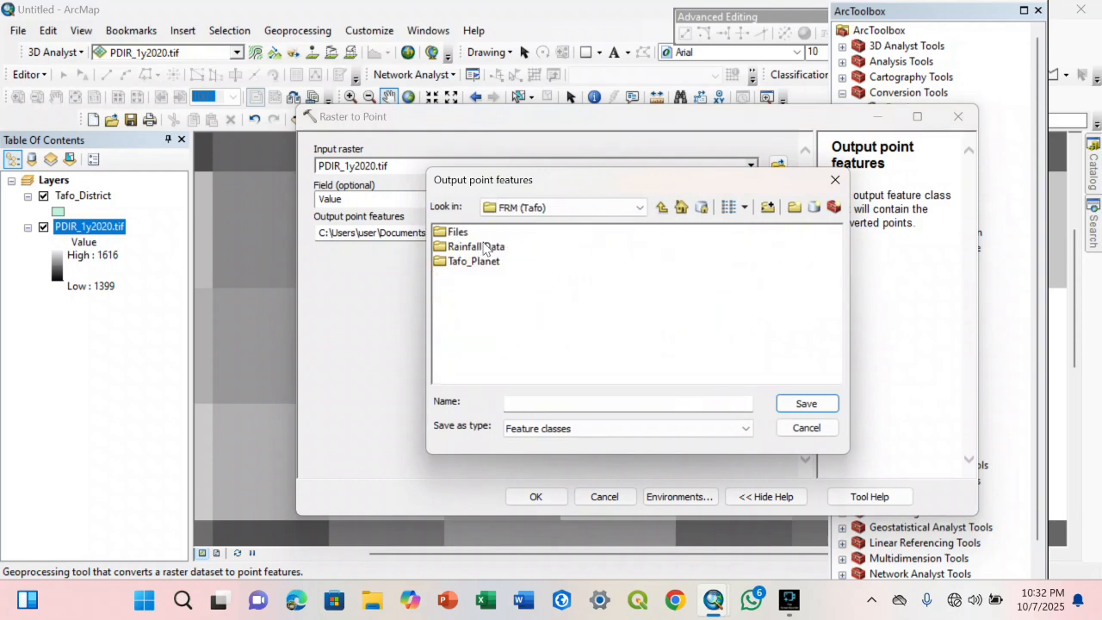
double_click(484, 247)
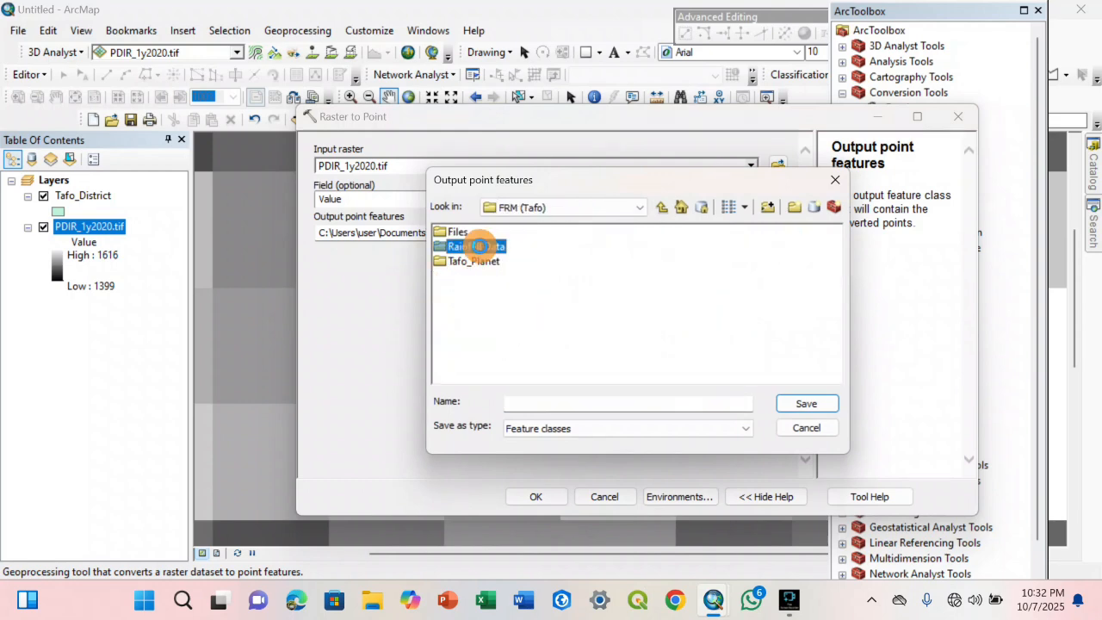
Create a folder named Rainfall_Points inside Rainfall Data and open it as the output location
click(793, 206)
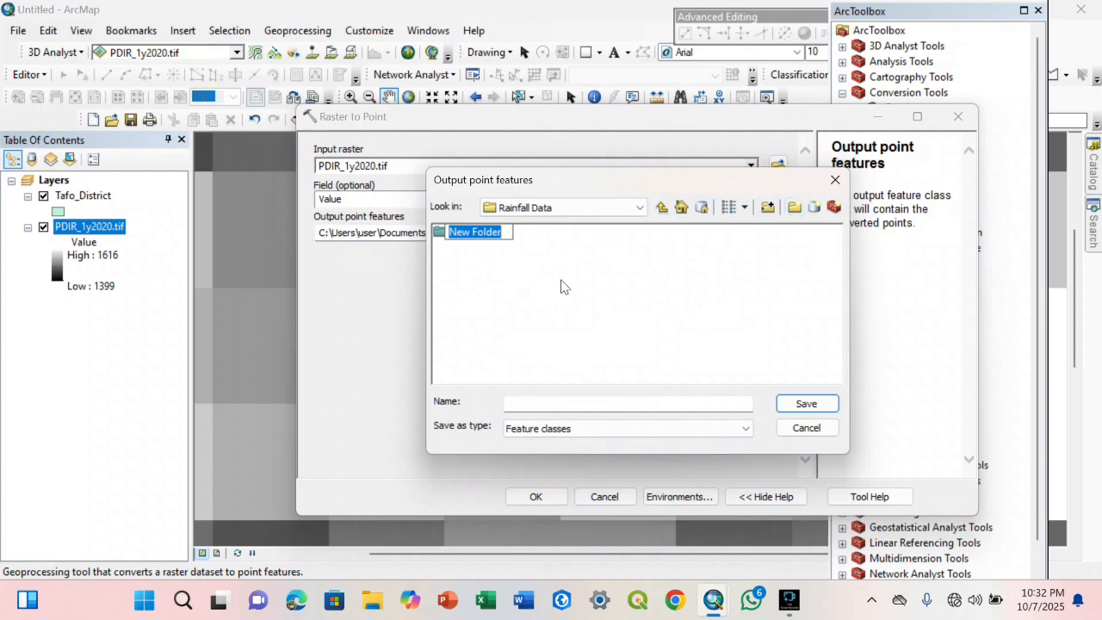
text(R)
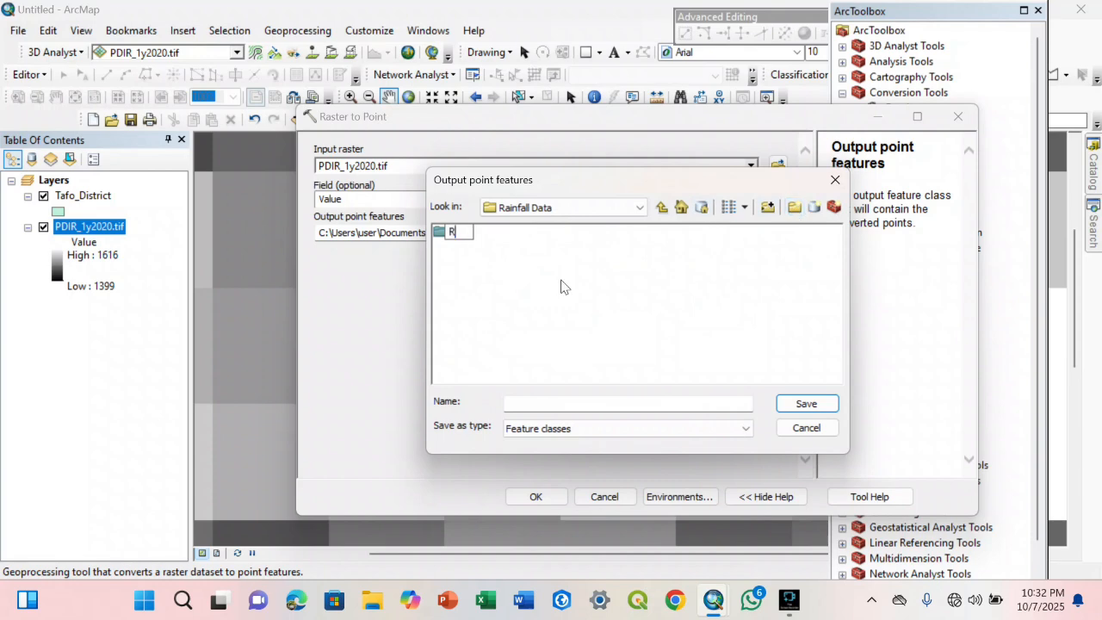
text(ainfall_Points)
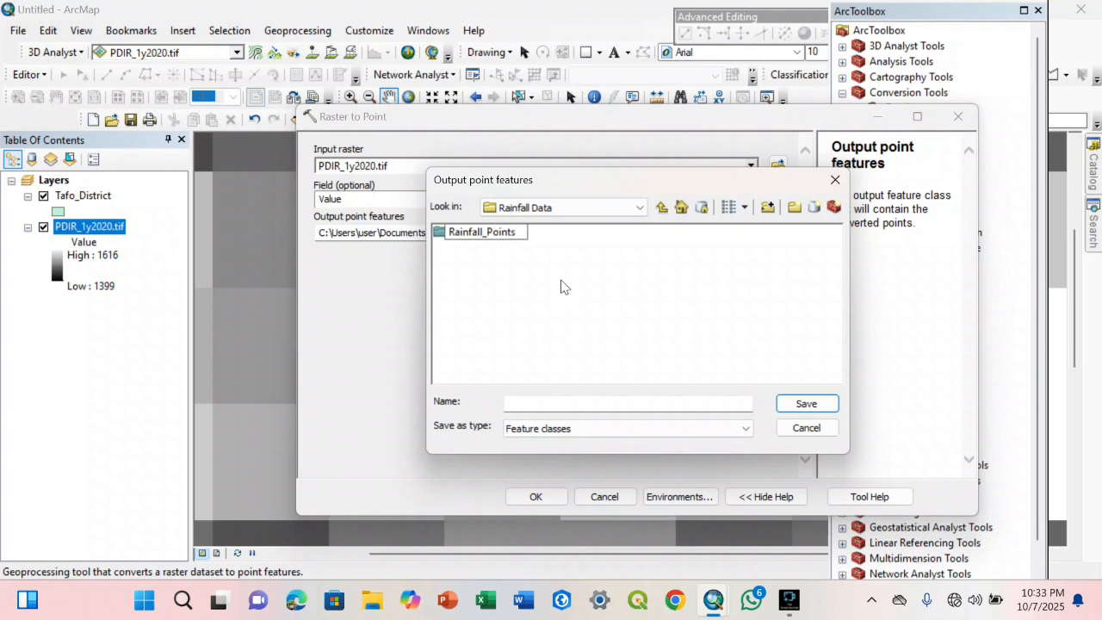
click(560, 284)
double_click(469, 232)
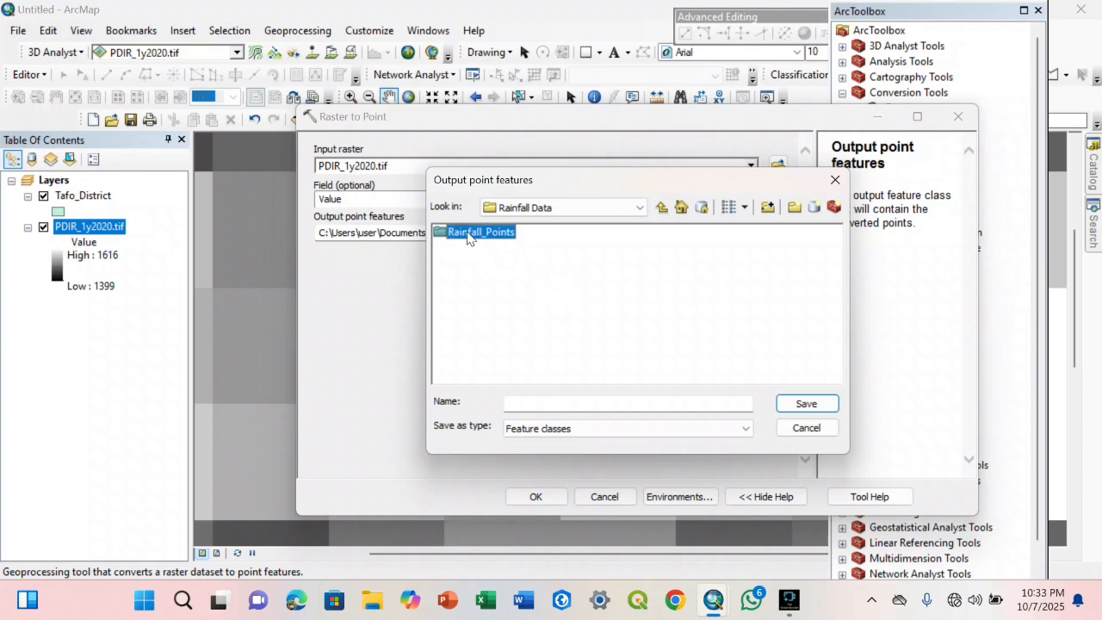
Name the output point features 2020, run the Raster to Point conversion, and close the toolbox
click(551, 407)
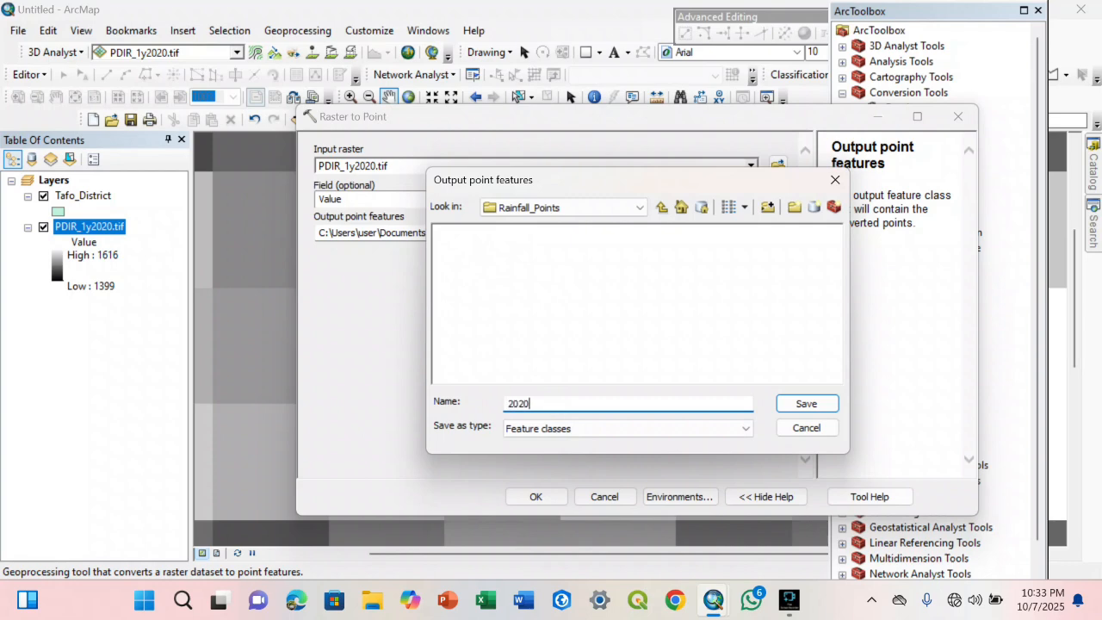
click(797, 410)
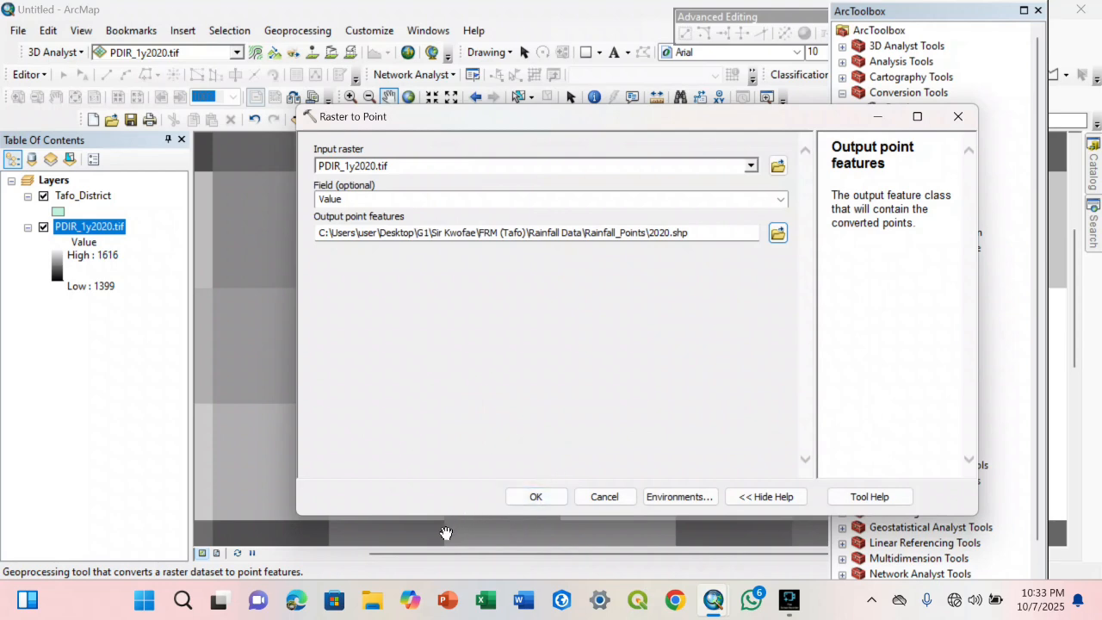
click(545, 497)
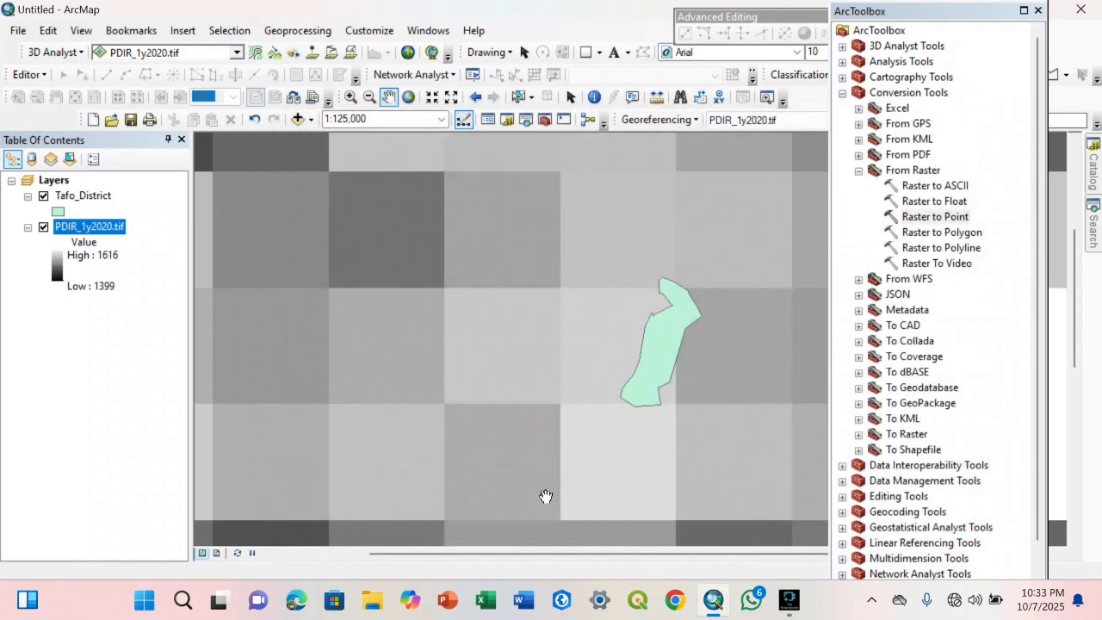
click(1038, 12)
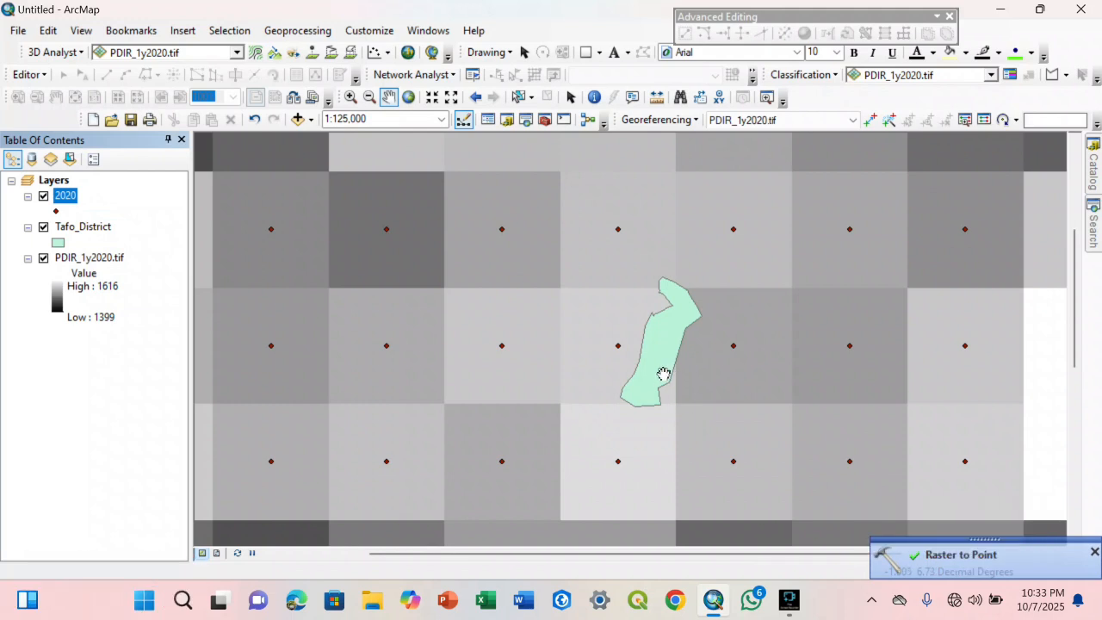
Inspect the 2020 points around Tafo_District, then search for "project" and open the Project (Data Management) tool
scroll(663, 375, up, 3)
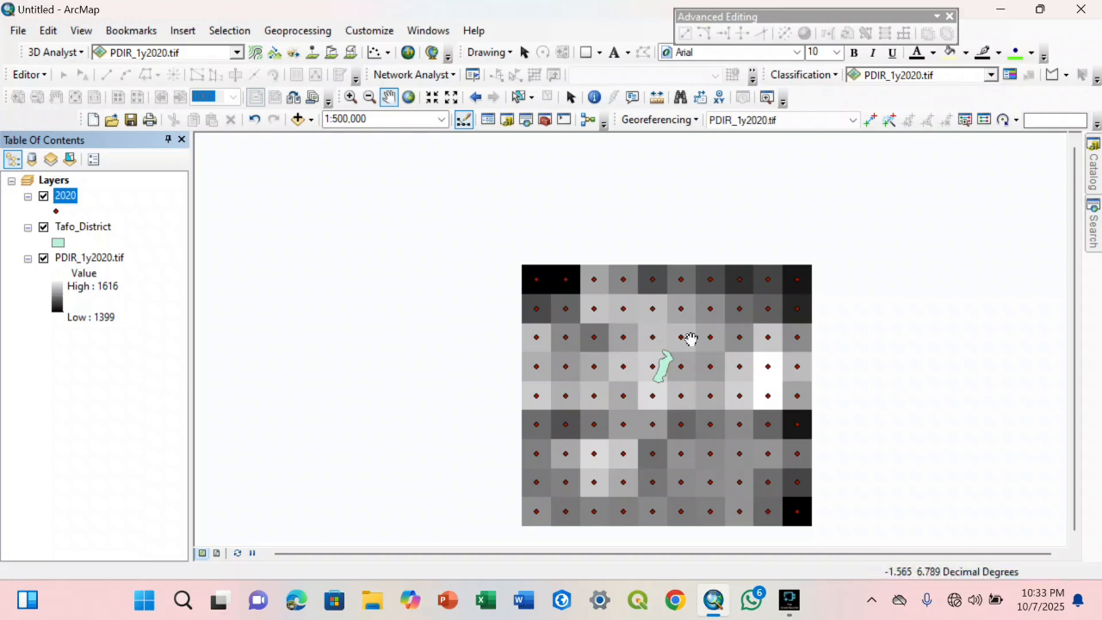
scroll(619, 425, down, 2)
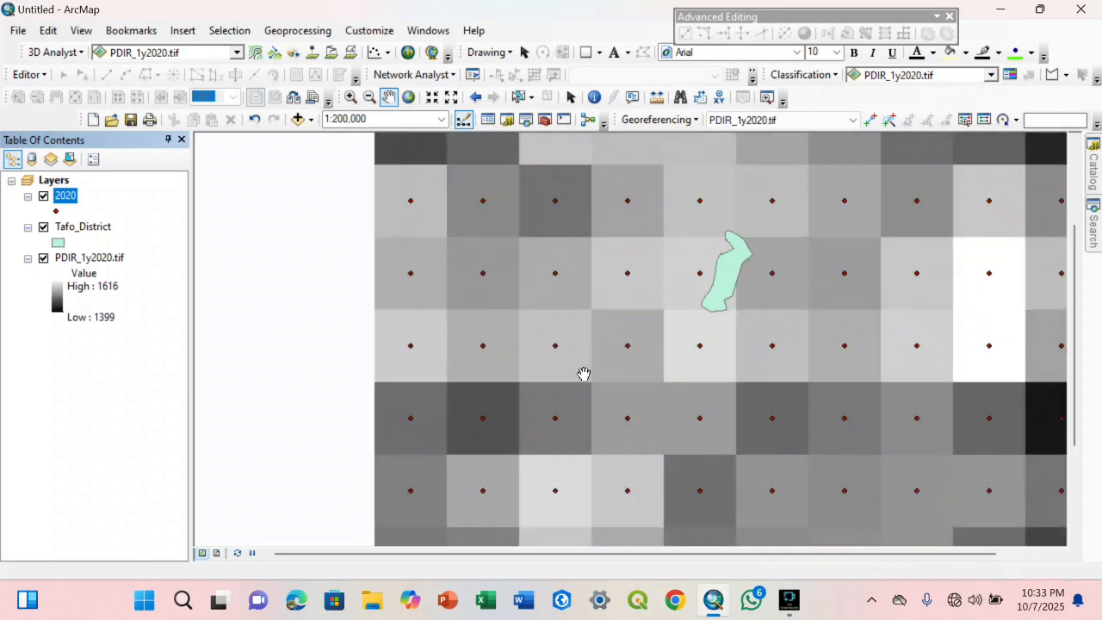
drag(639, 309, 576, 272)
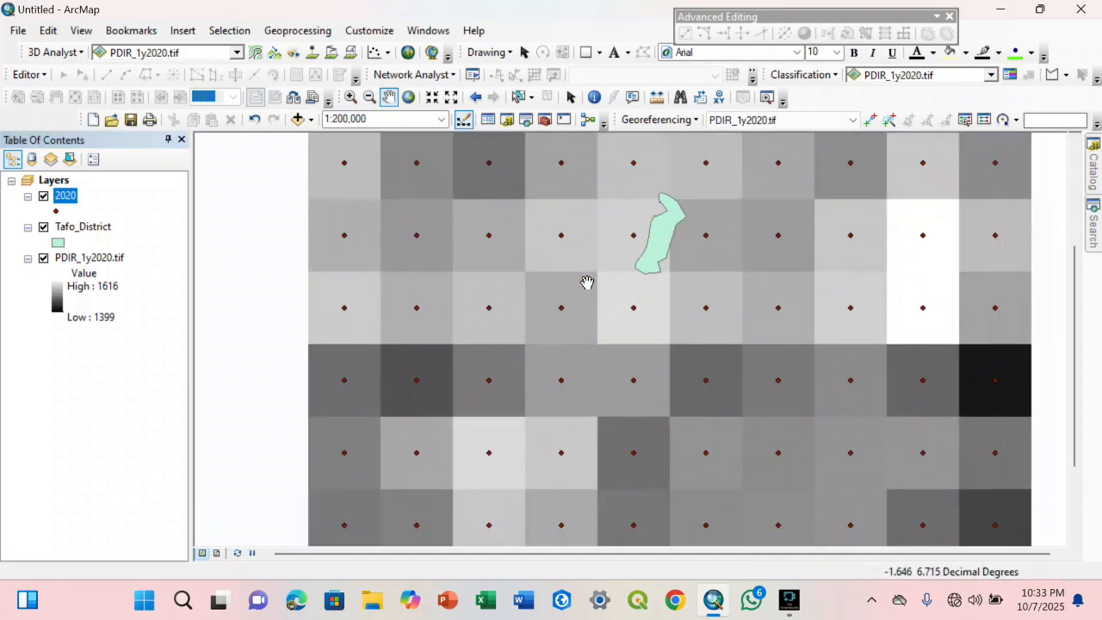
click(63, 198)
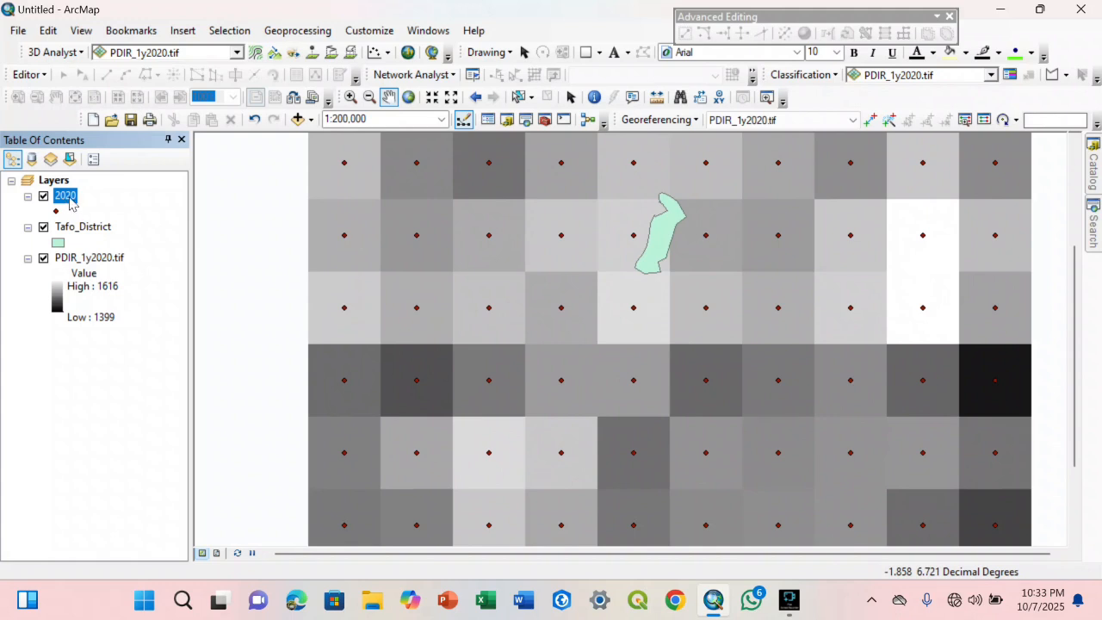
click(1094, 223)
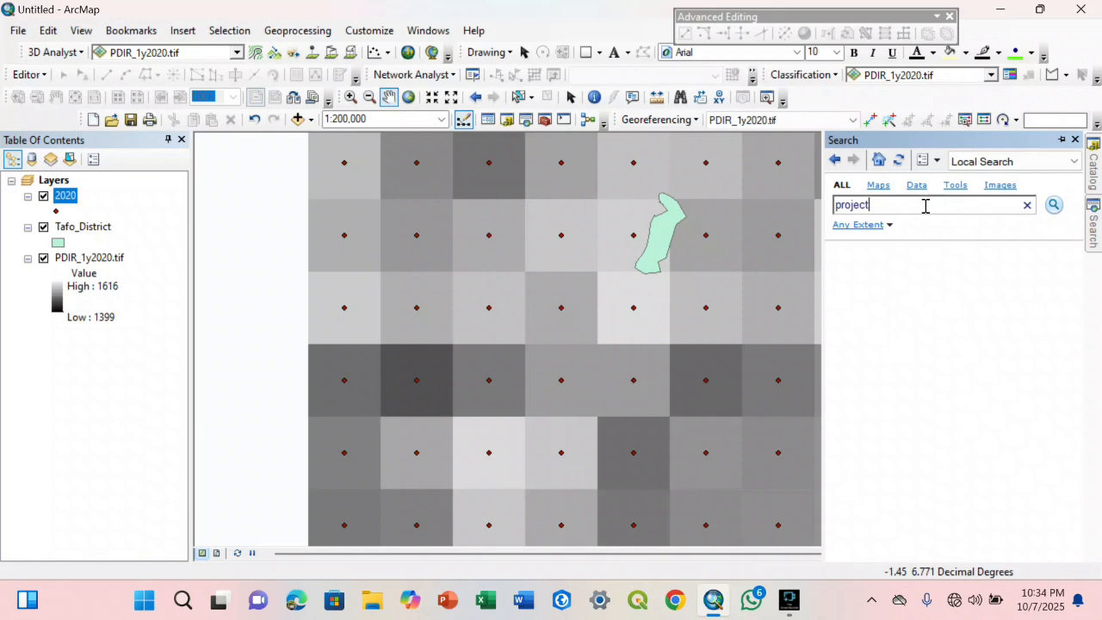
key(Return)
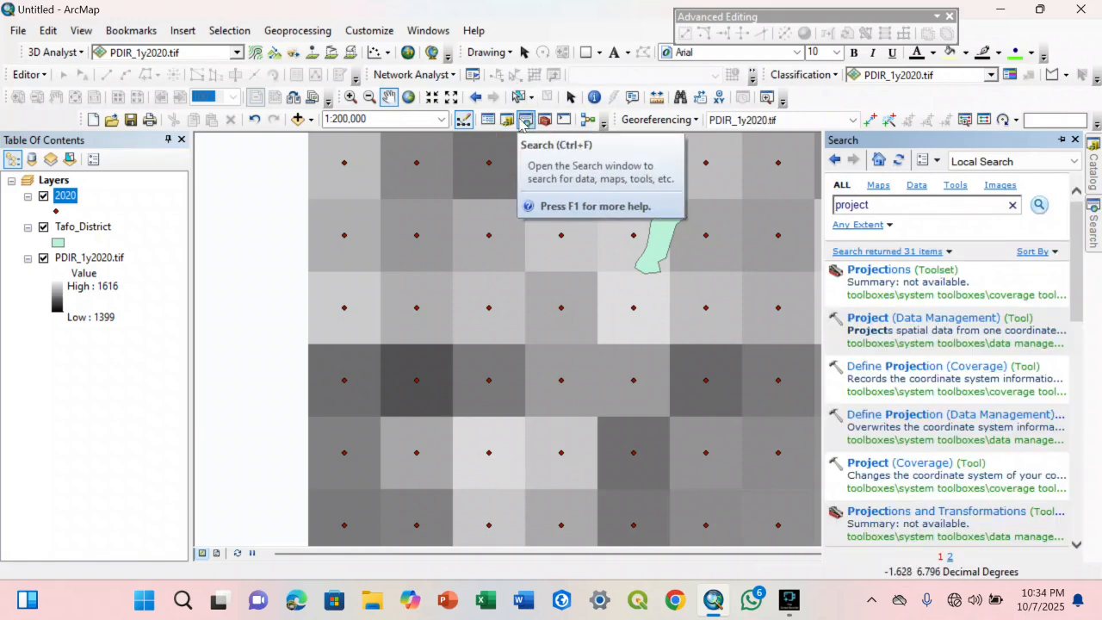
click(439, 32)
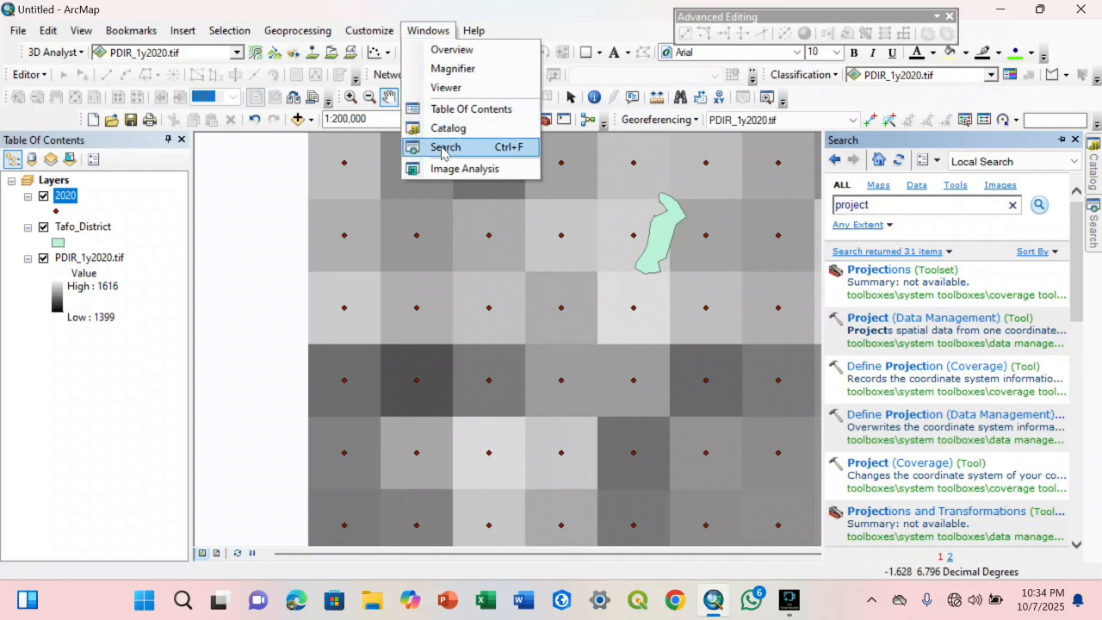
click(896, 320)
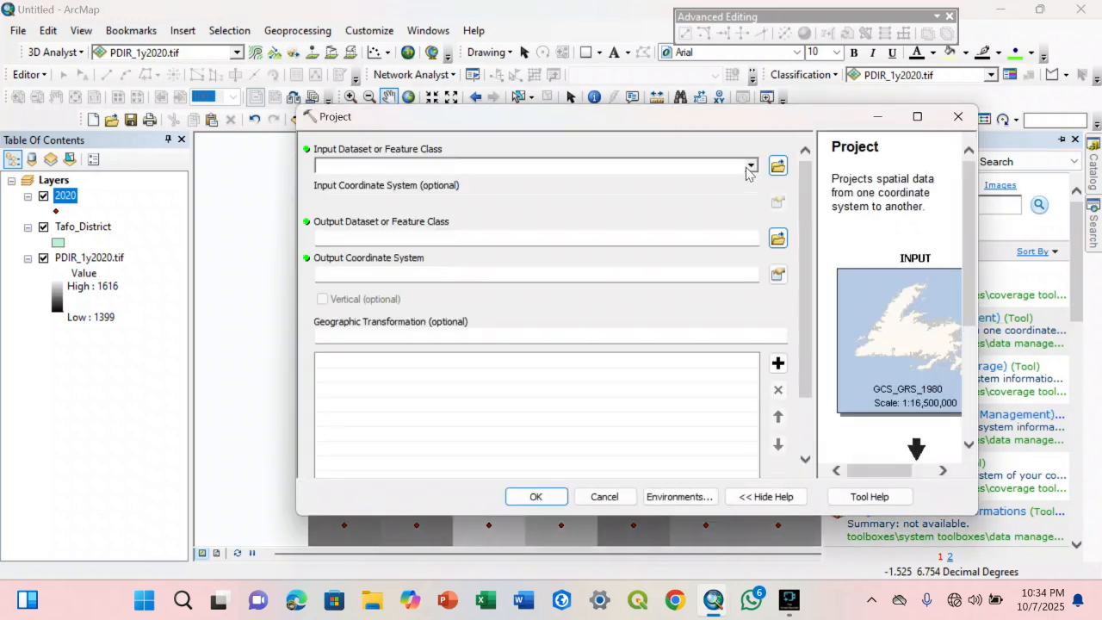
Set the 2020 point layer as the Project input and save its output as 2020_Pro.shp in the Rainfall_Points folder
click(749, 166)
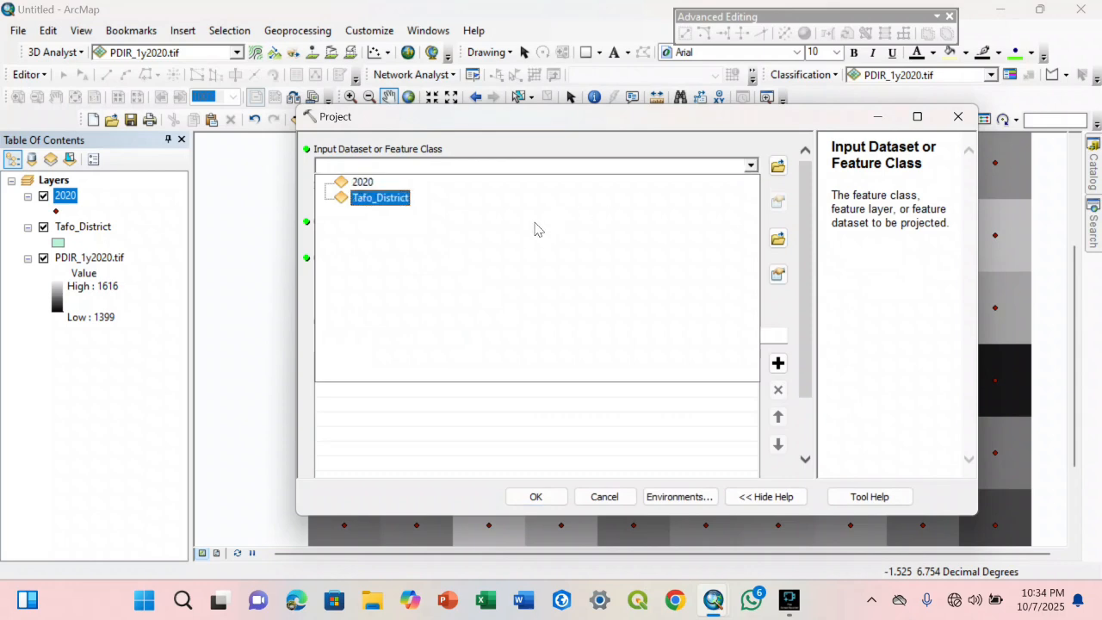
click(363, 181)
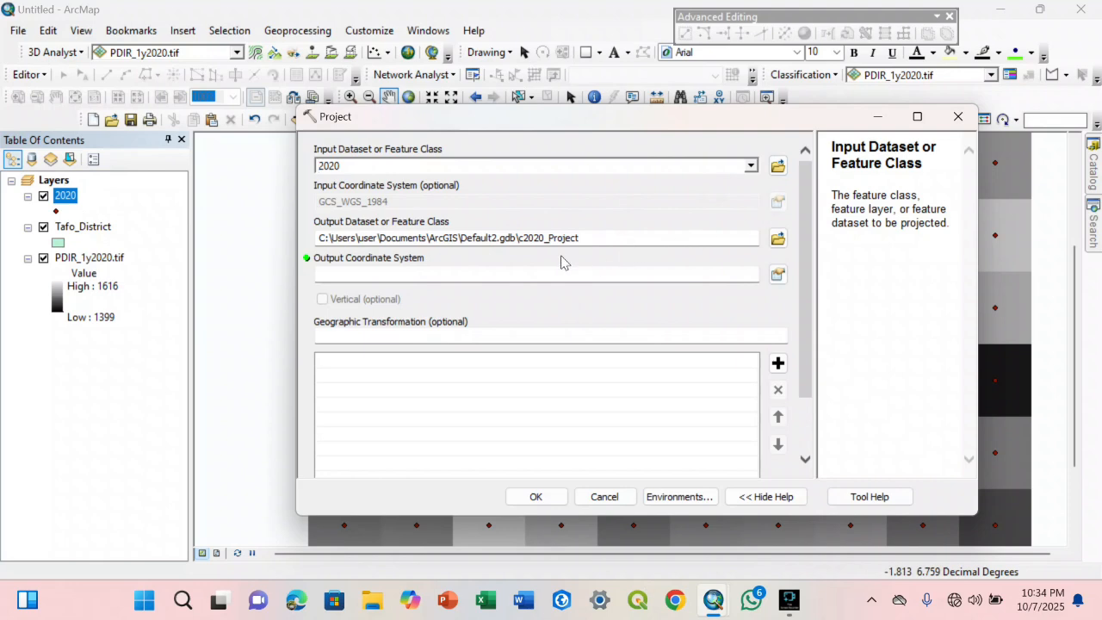
click(777, 239)
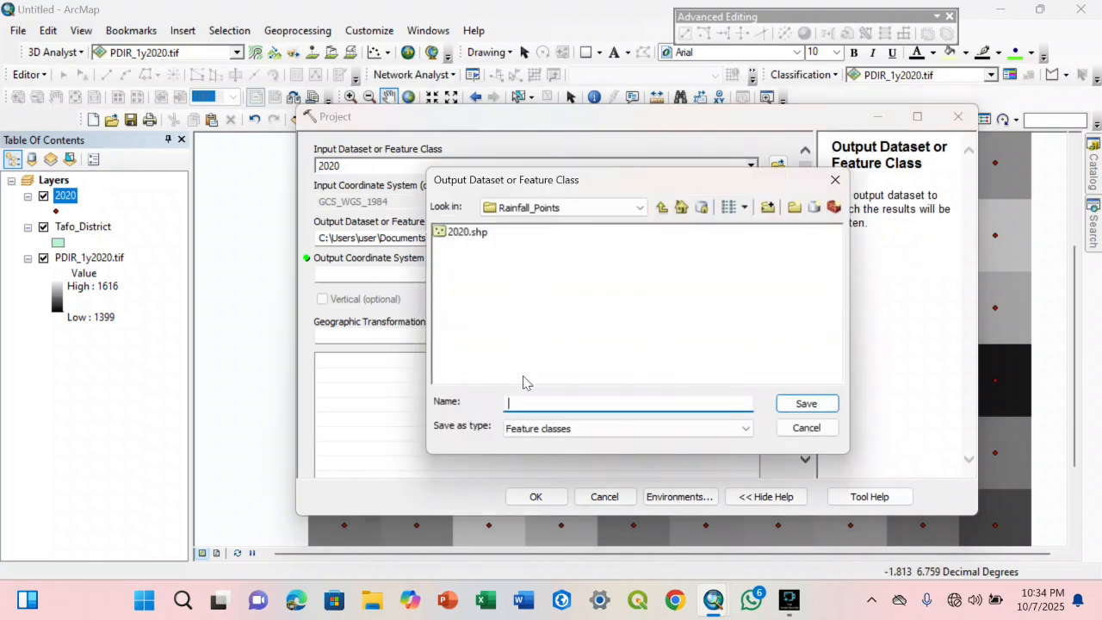
click(463, 231)
click(529, 404)
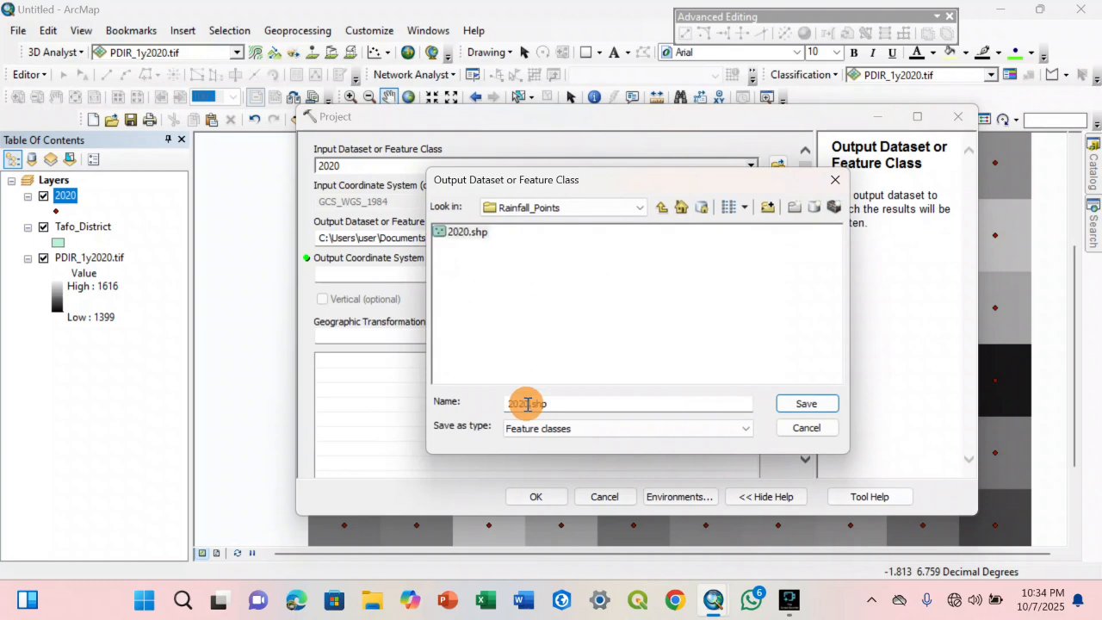
text(_)
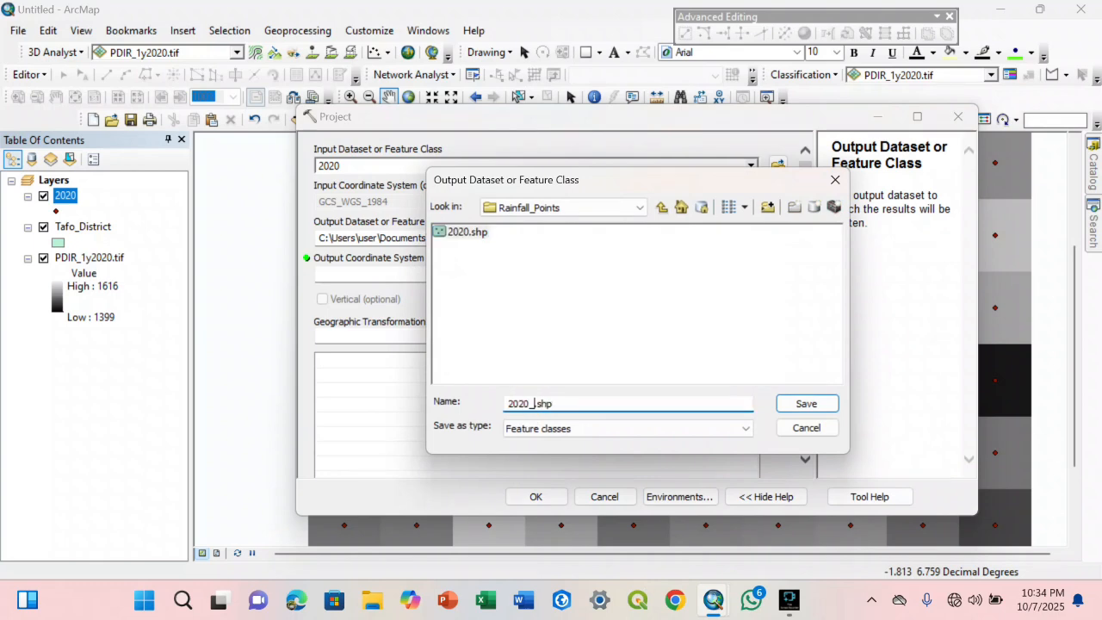
text(Pro)
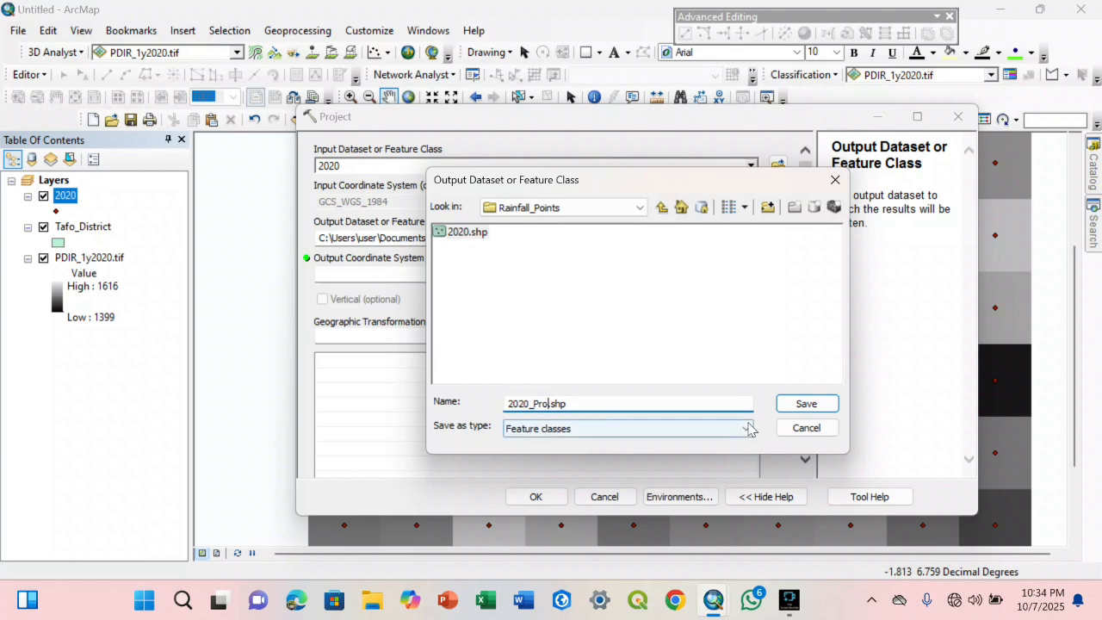
click(779, 405)
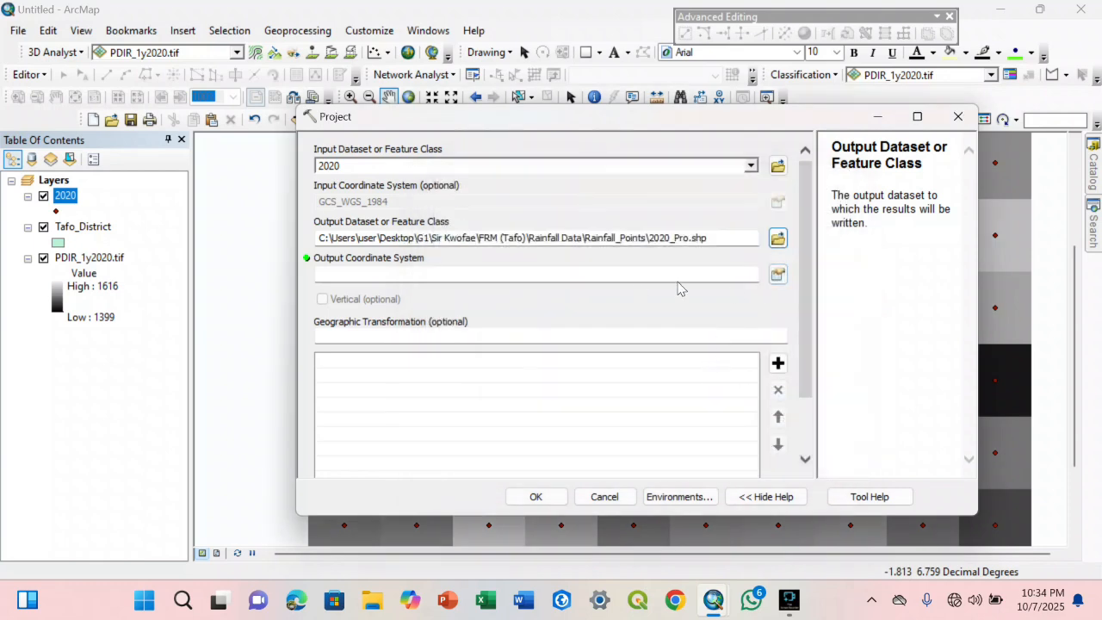
Set the output coordinate system to WGS 1984 UTM Zone 30N, run the projection, and hide the original 2020 point layer
click(777, 277)
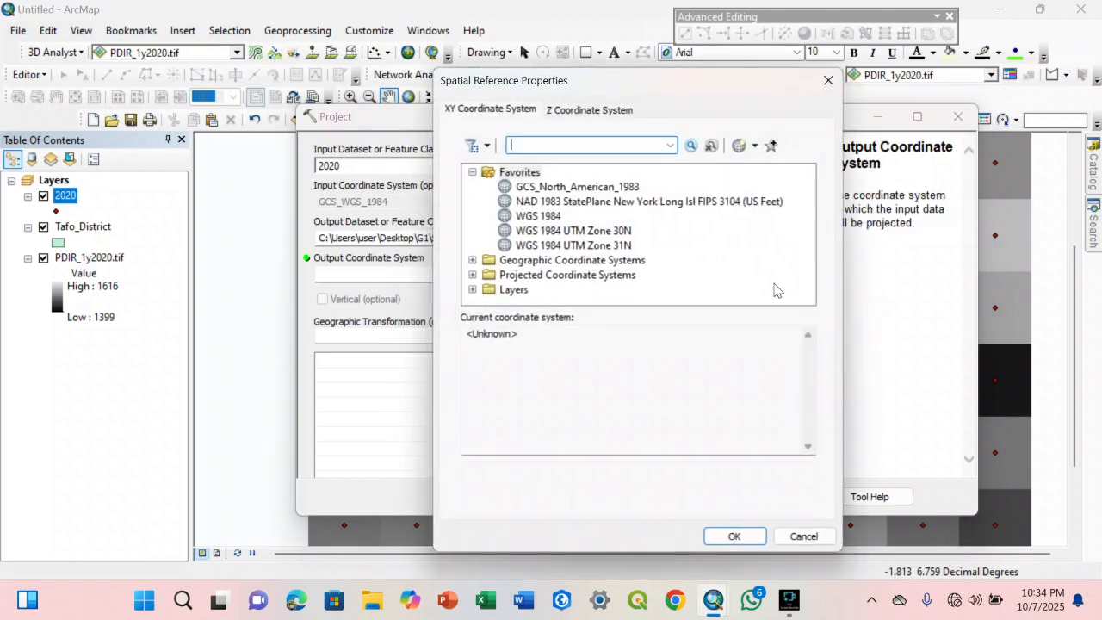
click(551, 231)
click(733, 535)
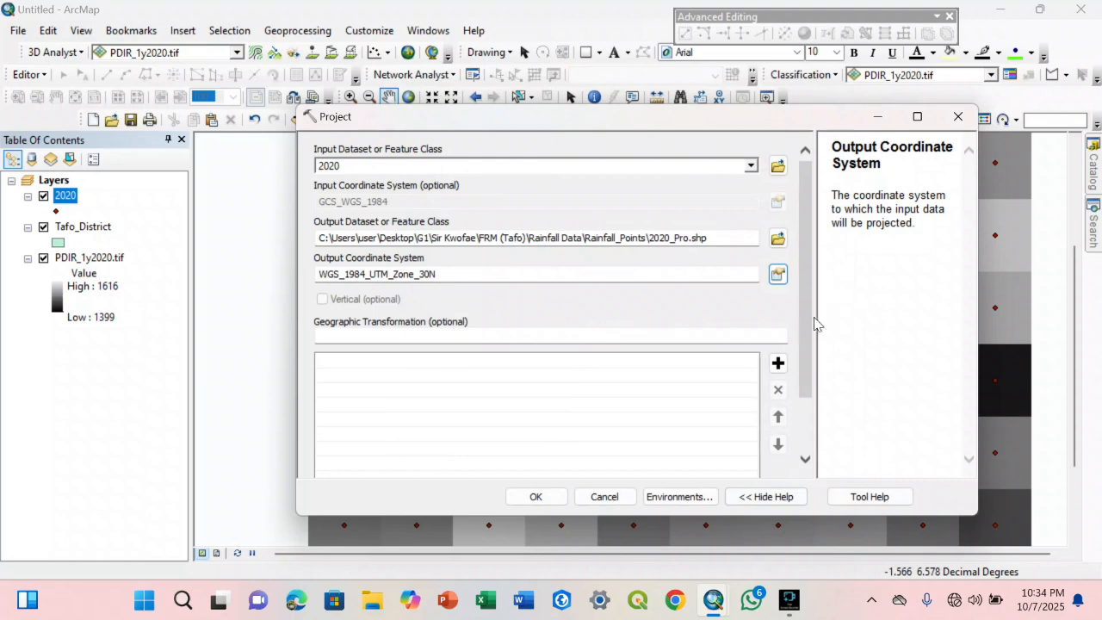
scroll(800, 362, down, 2)
click(535, 497)
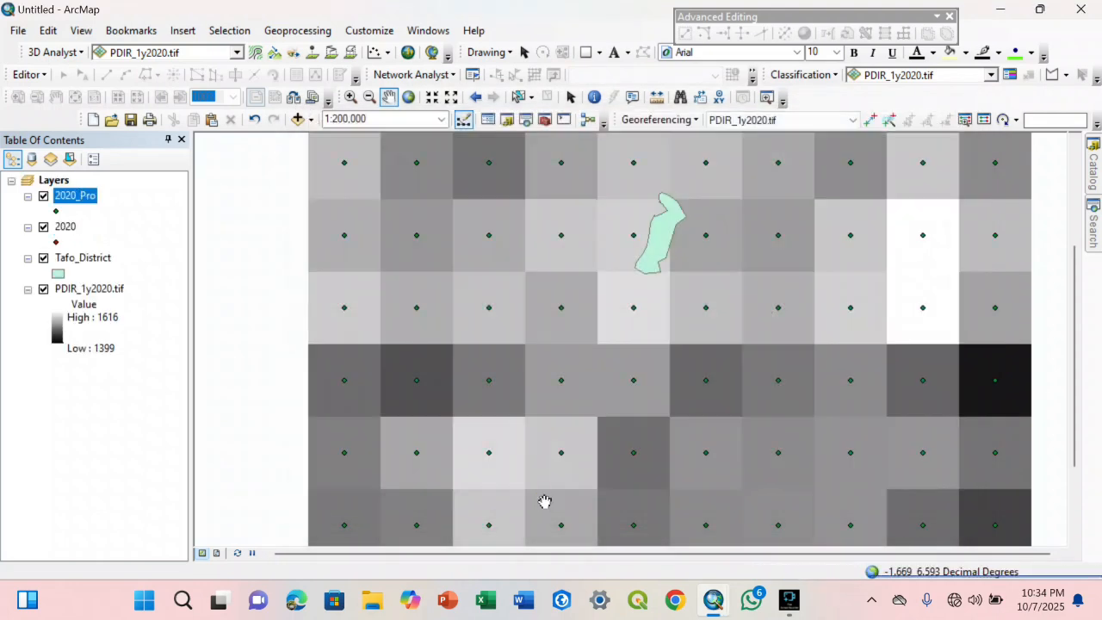
click(43, 227)
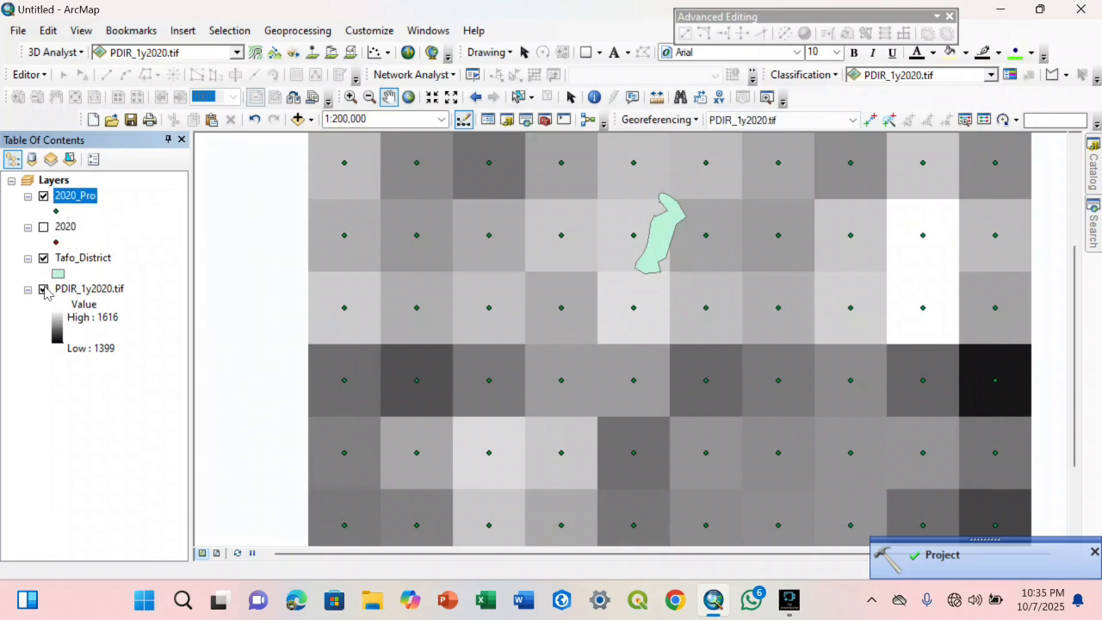
drag(615, 266, 601, 284)
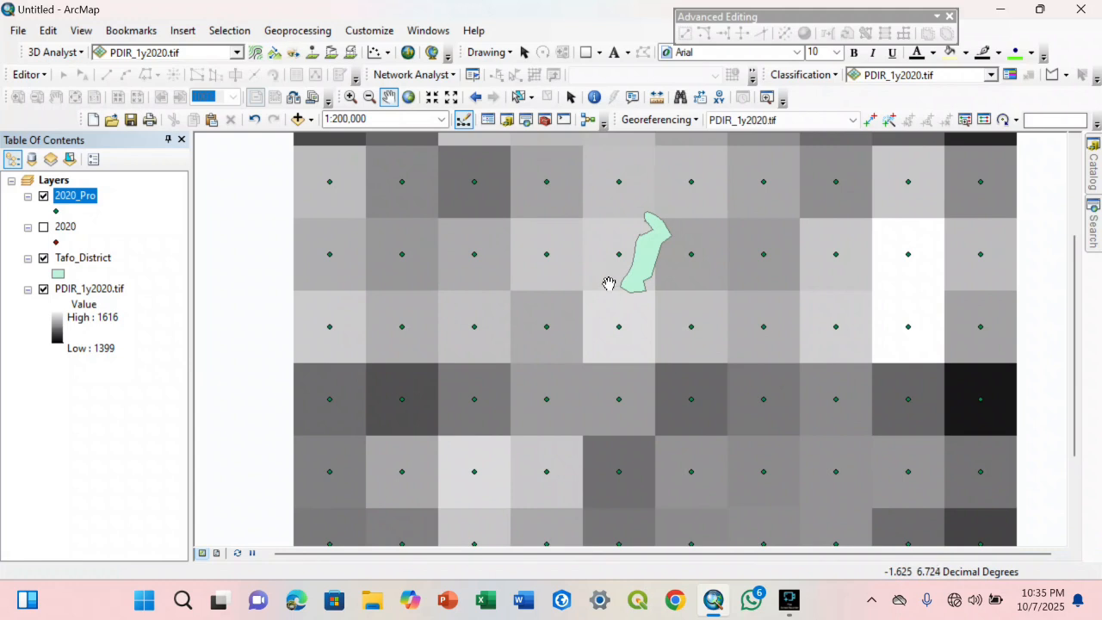
Open the IDW tool from the Interpolation toolset of the Spatial Analyst Tools
click(544, 120)
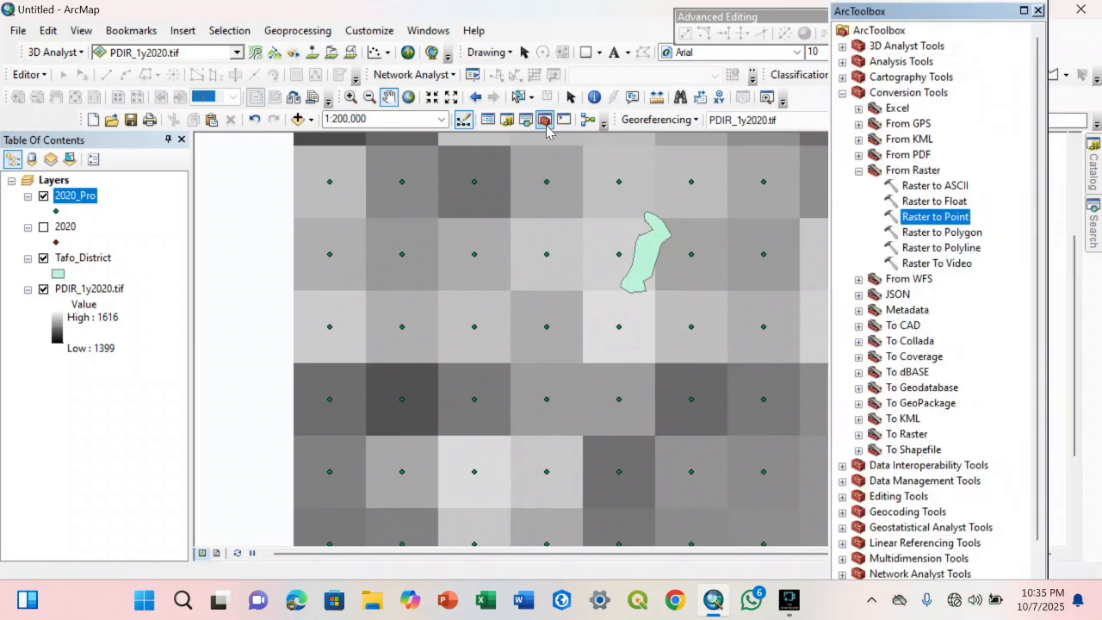
click(842, 93)
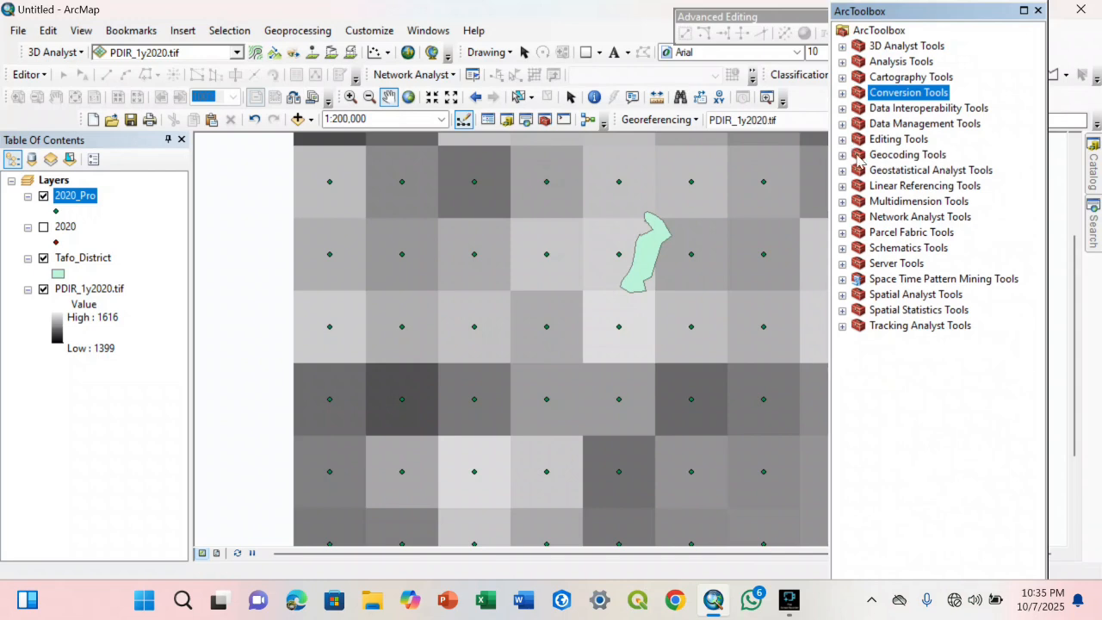
click(842, 310)
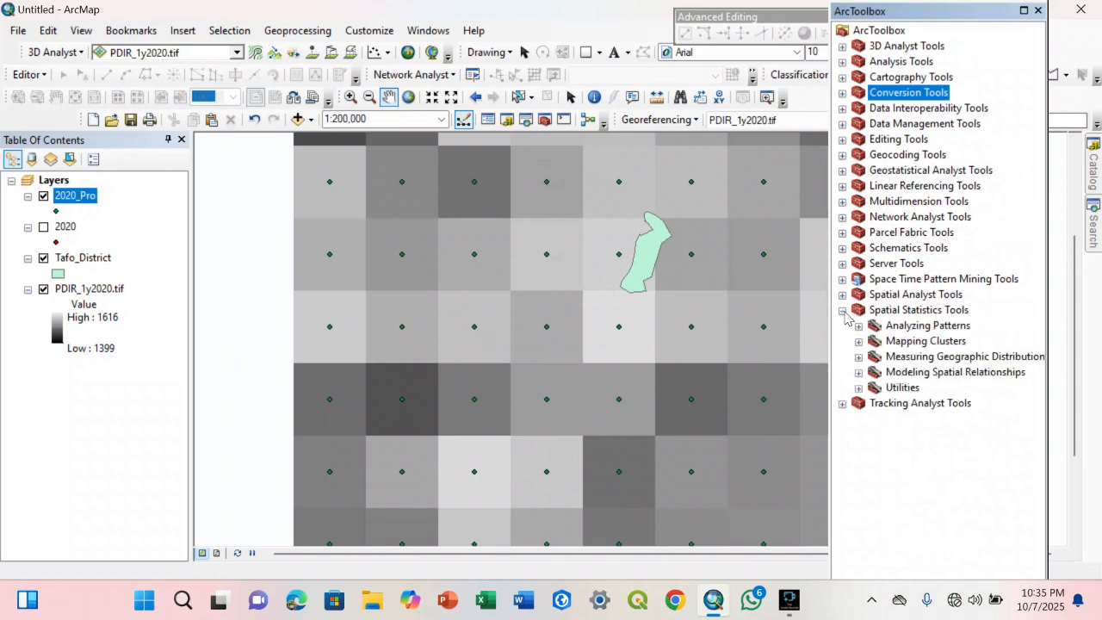
click(842, 310)
click(842, 294)
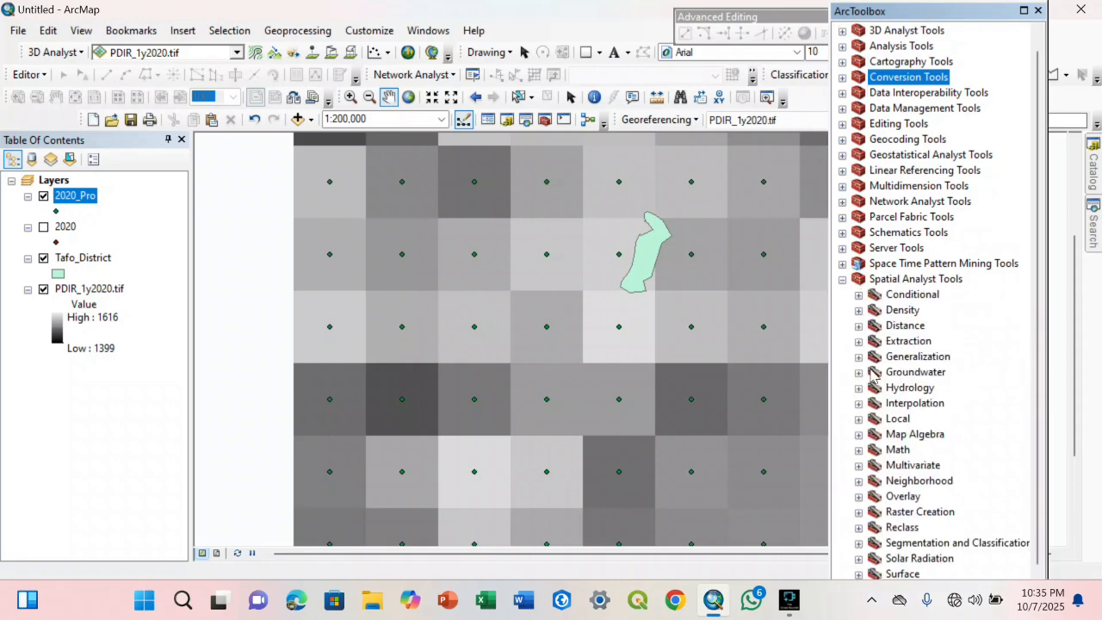
scroll(875, 413, down, 1)
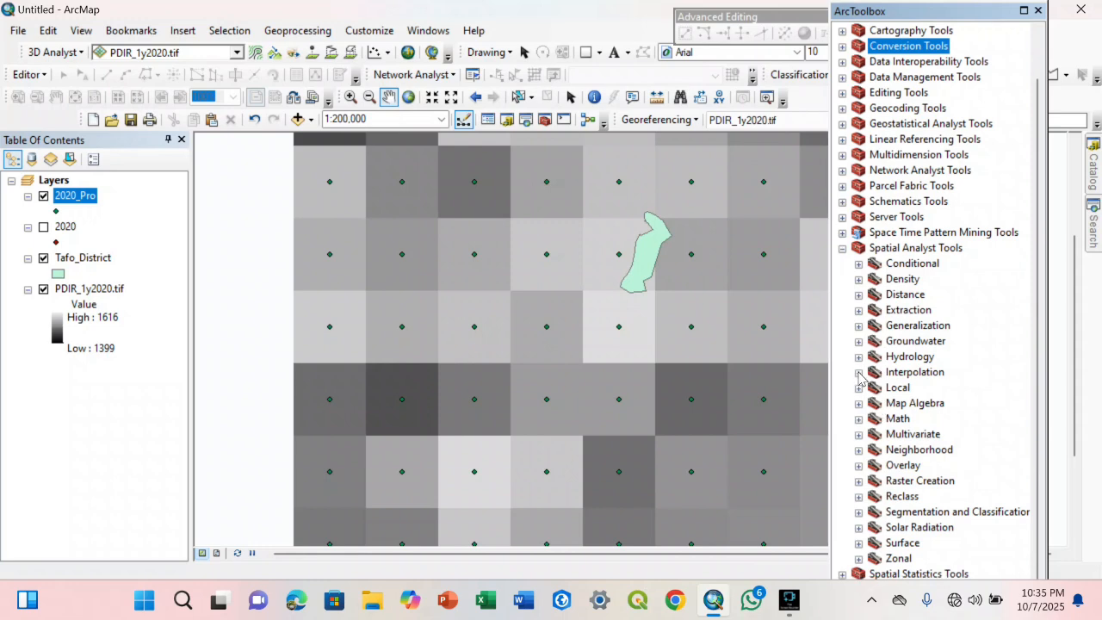
click(858, 373)
click(907, 389)
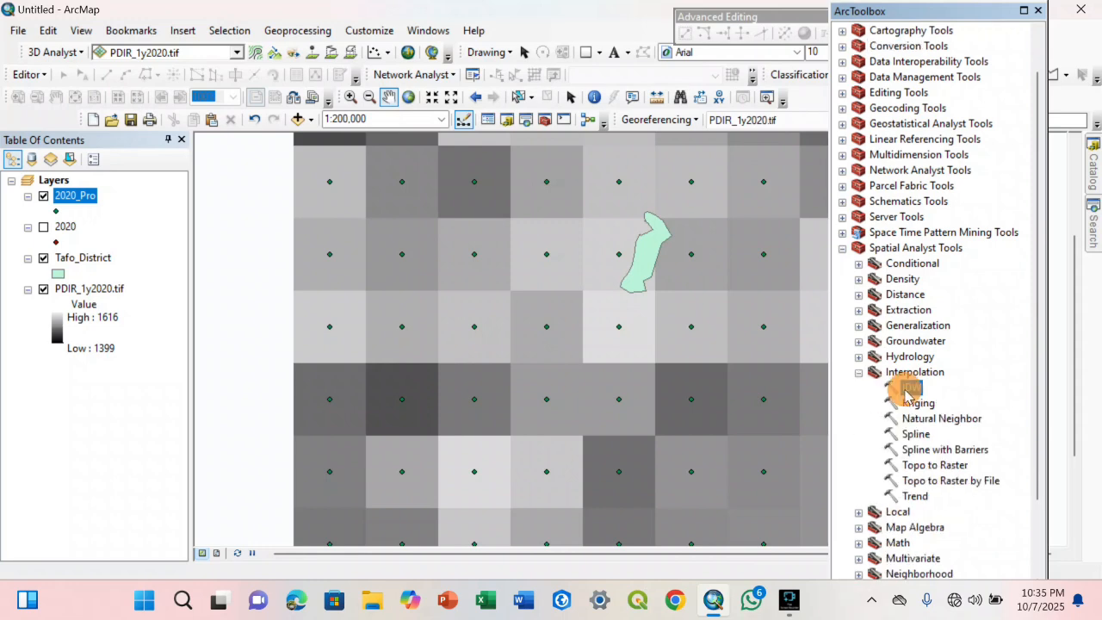
double_click(906, 390)
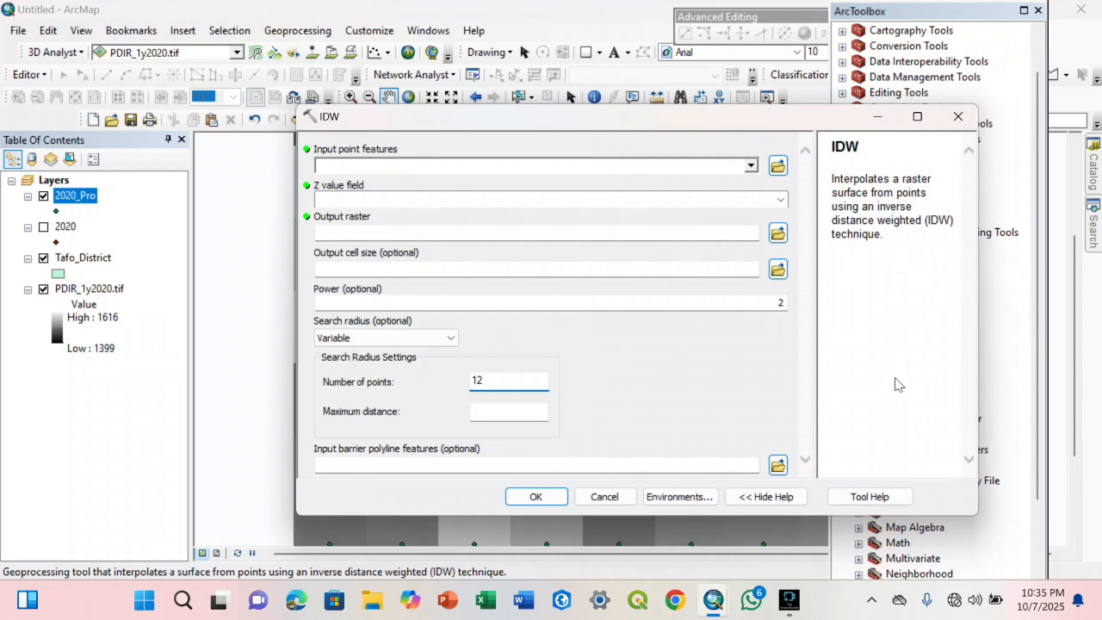
Set 2020_Pro as the IDW input point features and grid_code as the Z value field
click(747, 164)
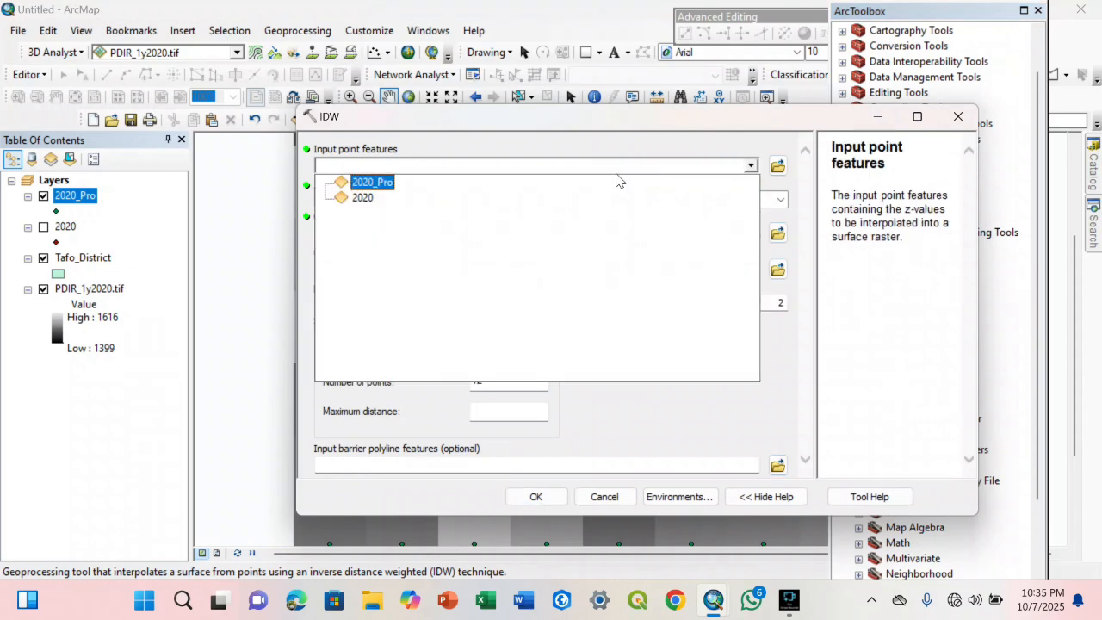
click(374, 183)
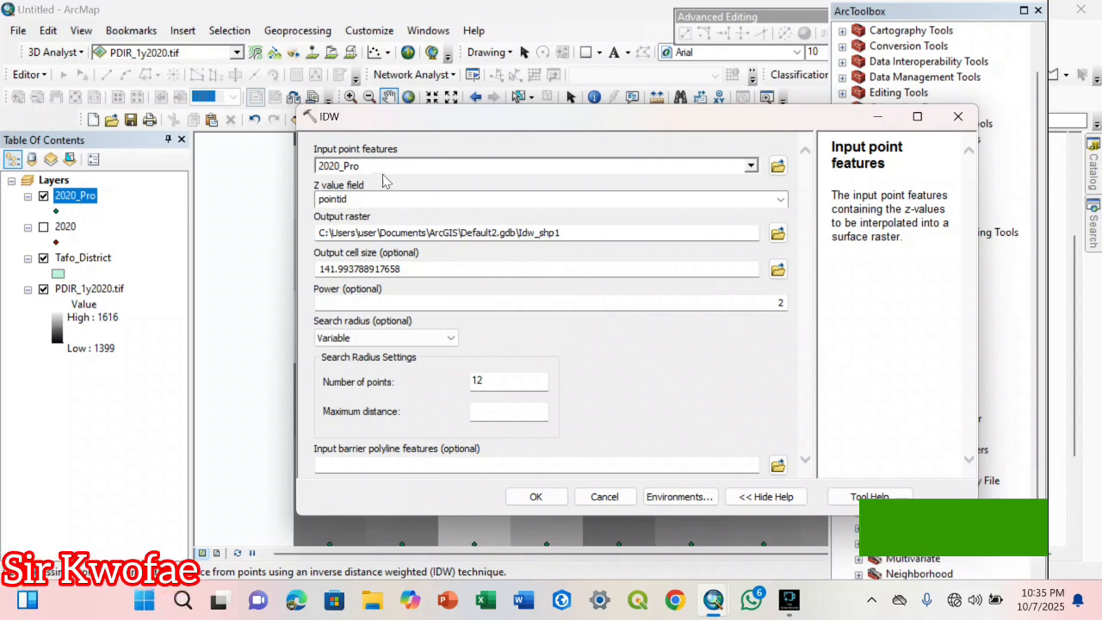
click(771, 203)
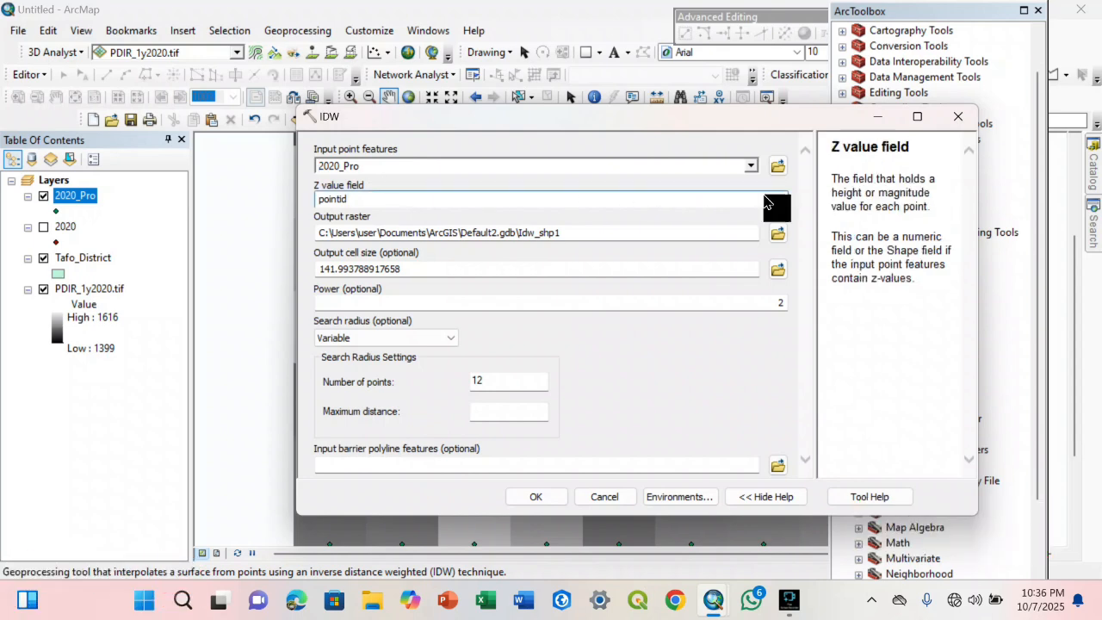
click(779, 199)
click(398, 226)
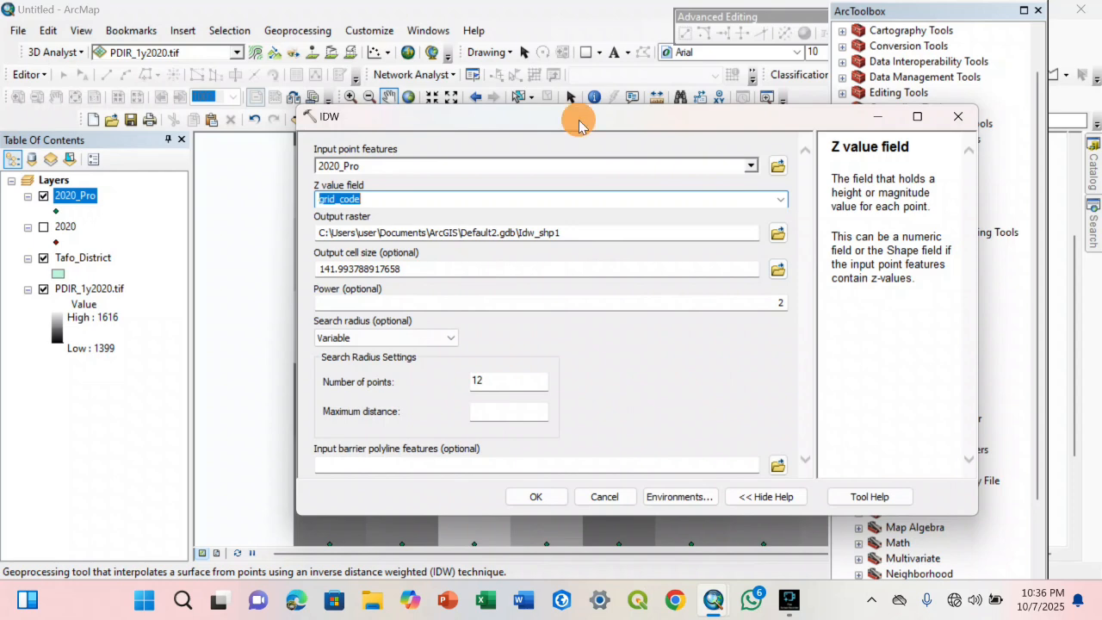
drag(574, 115, 812, 114)
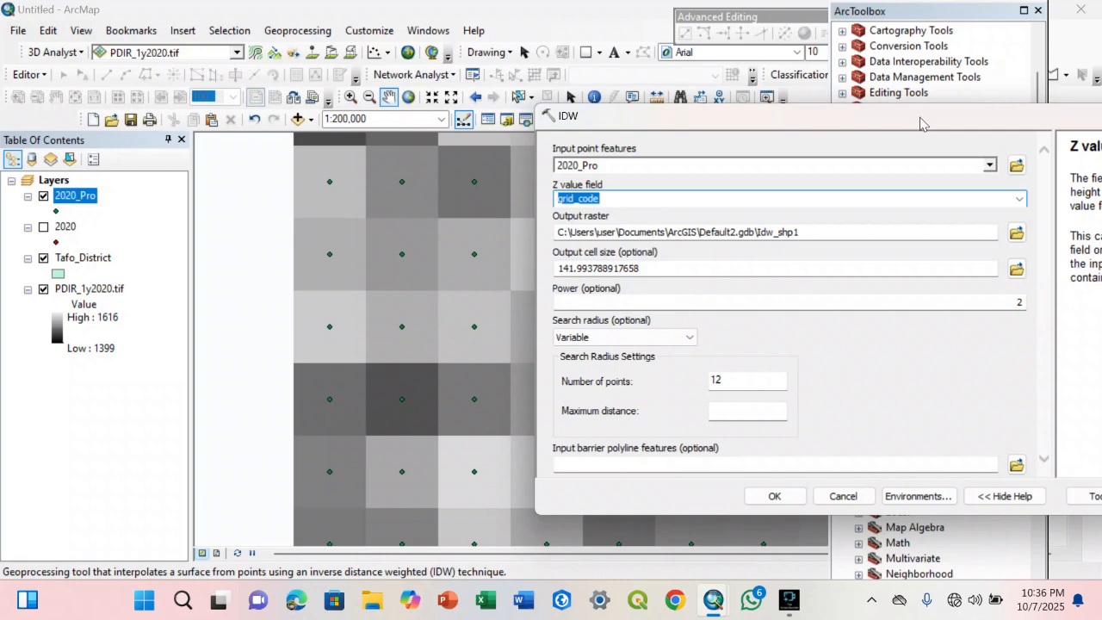
drag(923, 120, 540, 116)
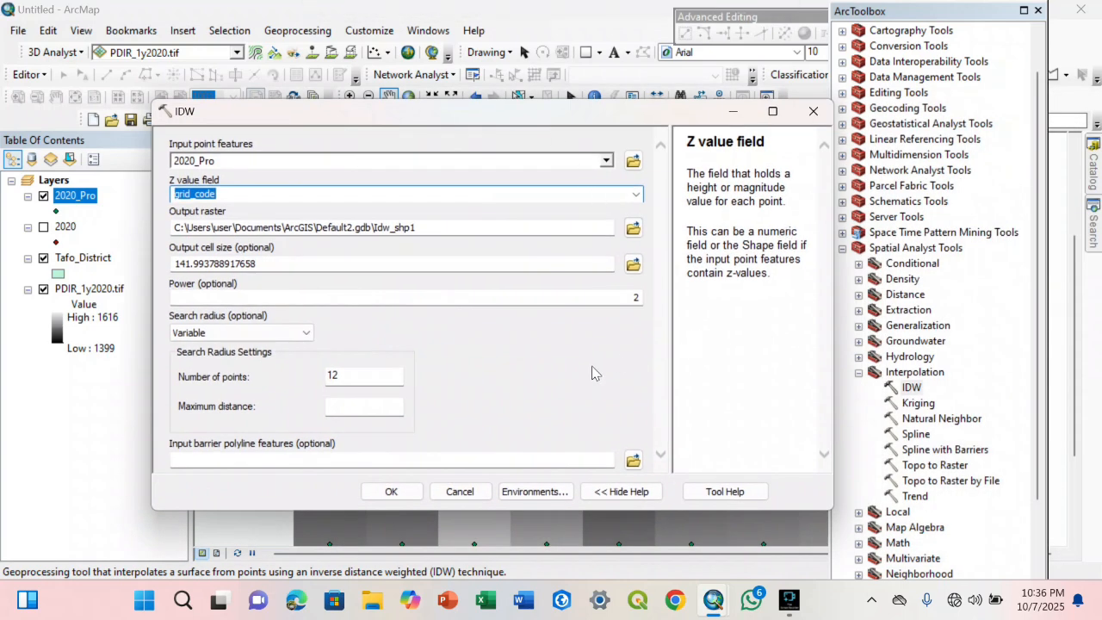
Set the IDW environment's processing extent to Same as layer Tafo_District
click(96, 261)
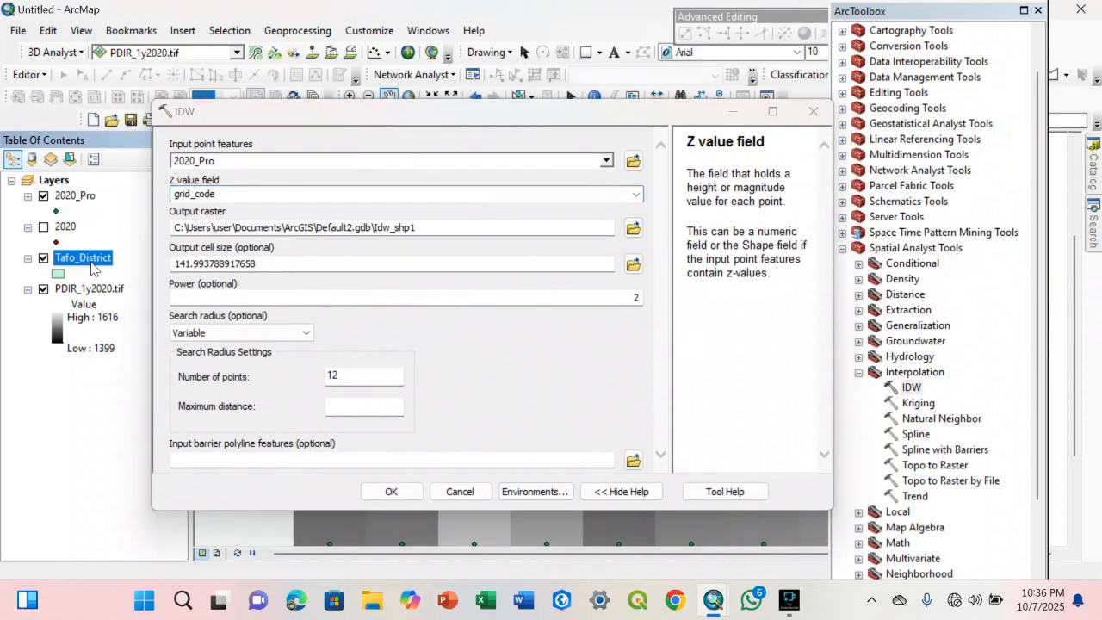
click(538, 495)
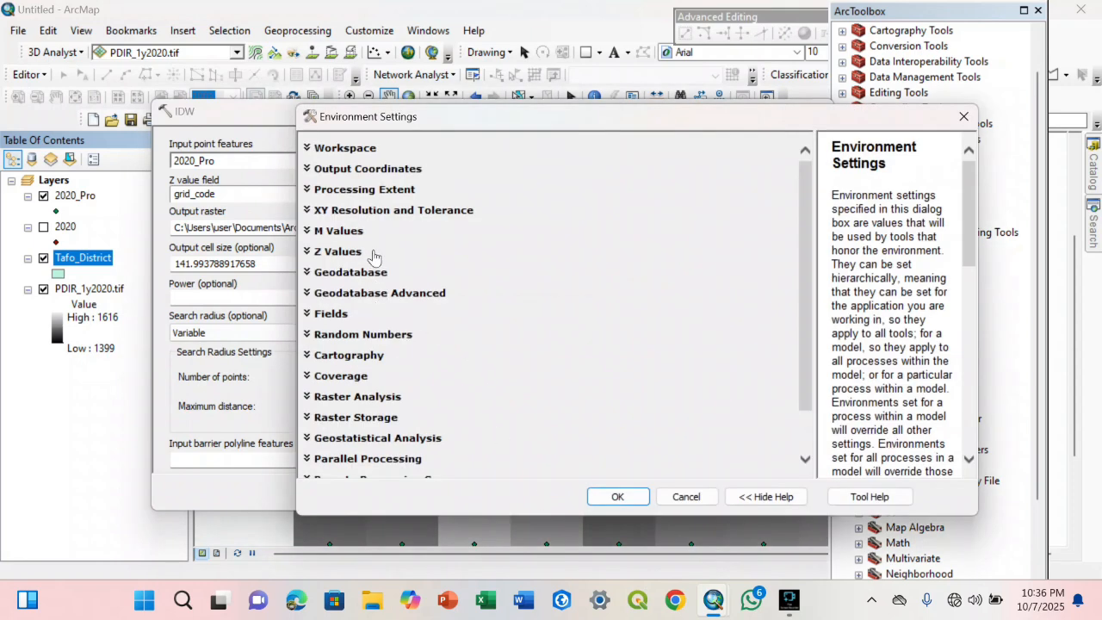
click(354, 193)
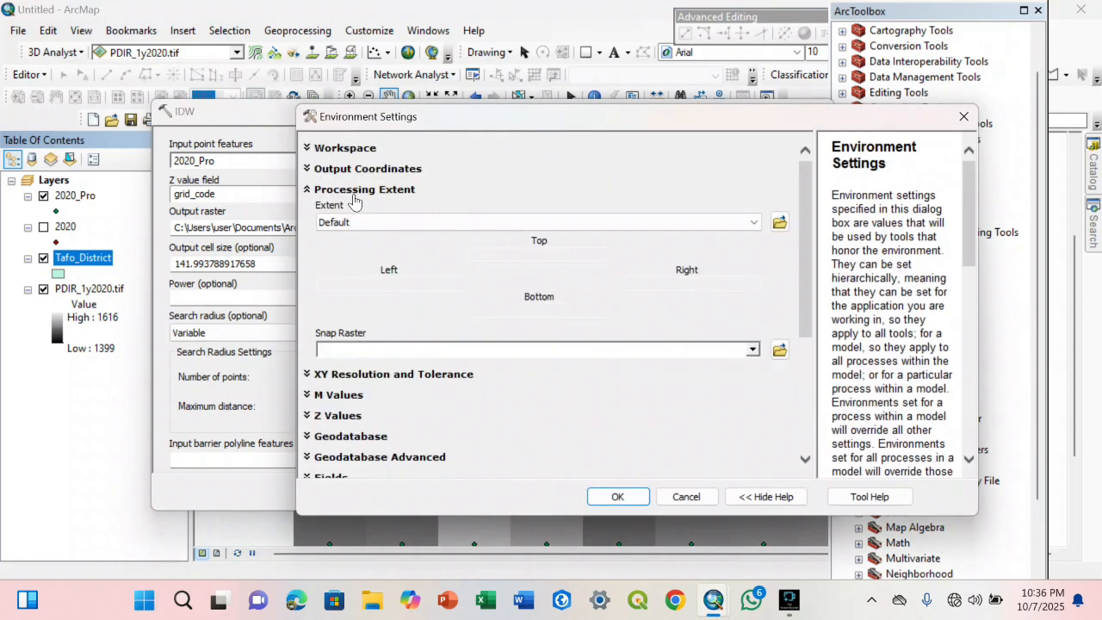
click(754, 223)
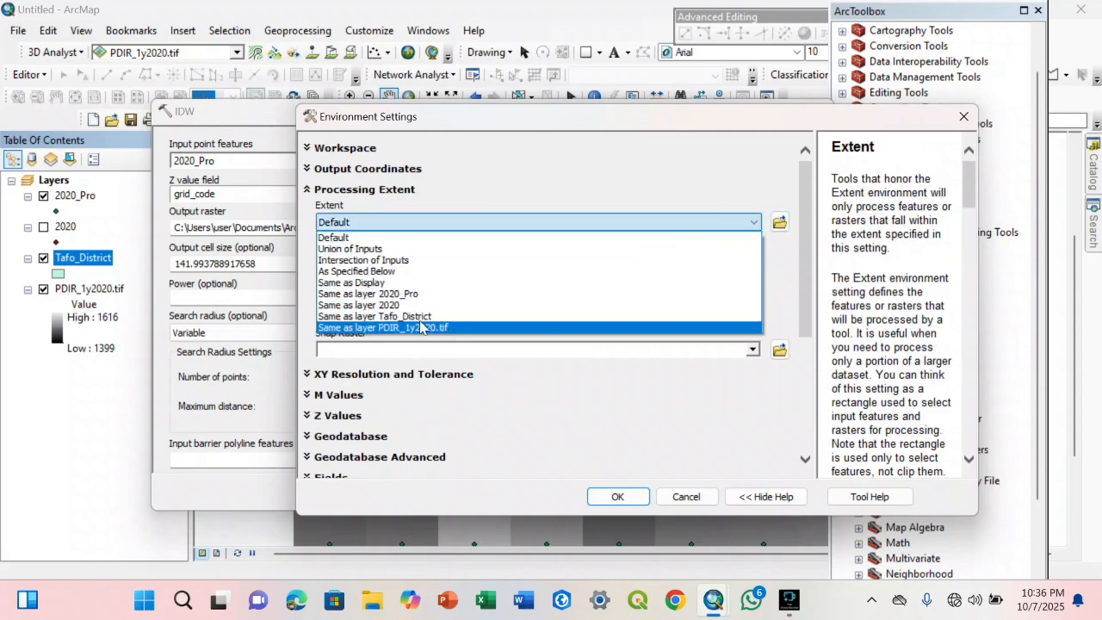
click(354, 321)
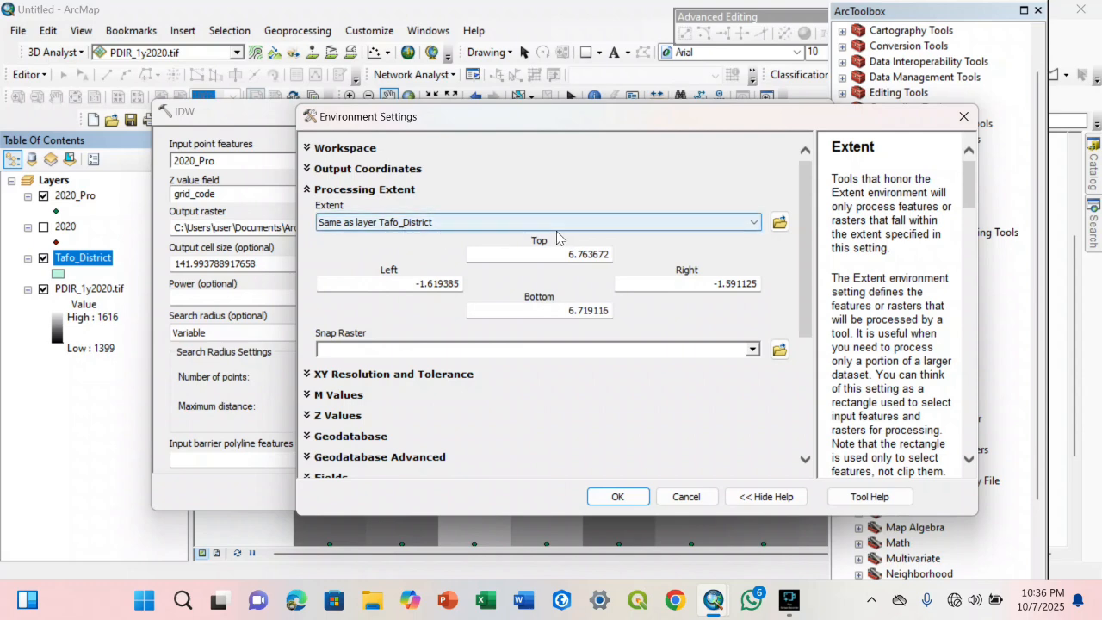
Set the raster analysis mask to Tafo_District and accept the environment settings
drag(804, 324, 799, 431)
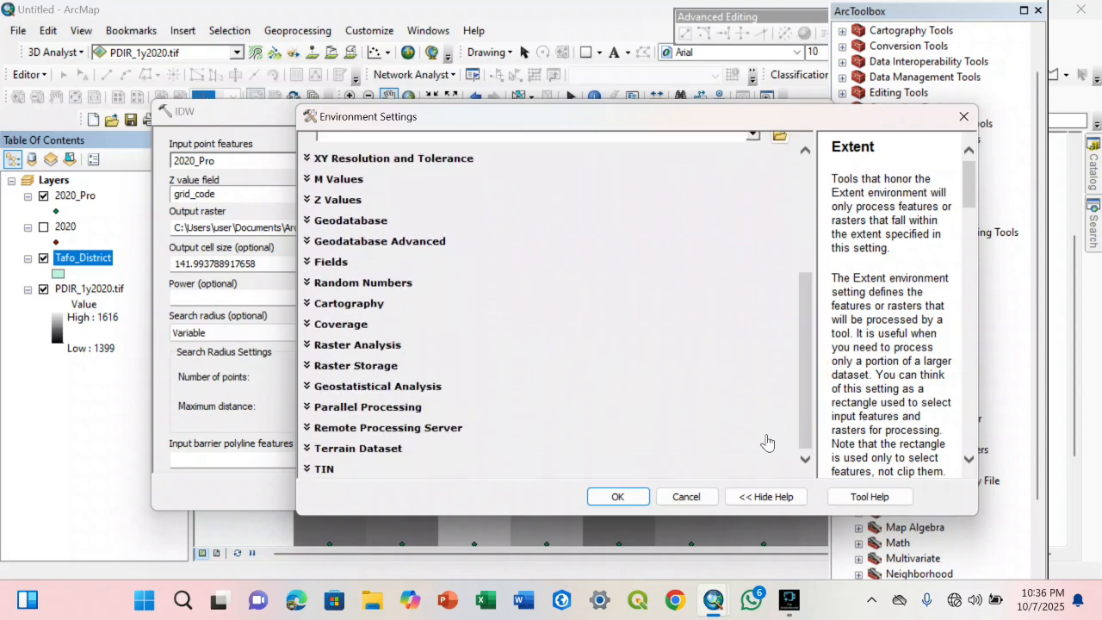
click(368, 346)
scroll(396, 433, down, 1)
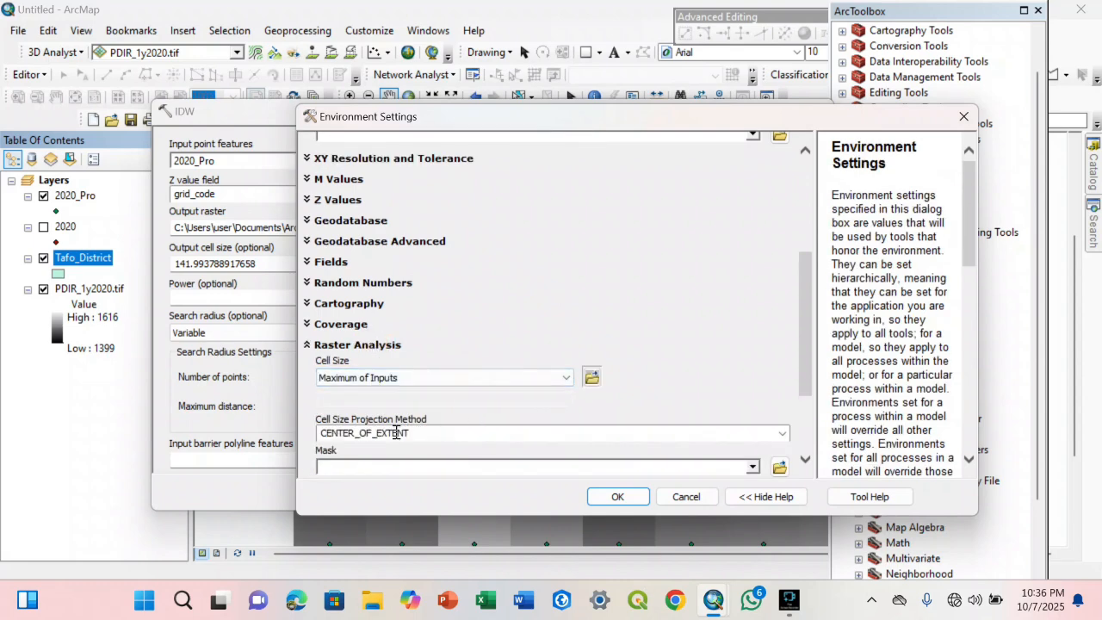
drag(807, 365, 804, 422)
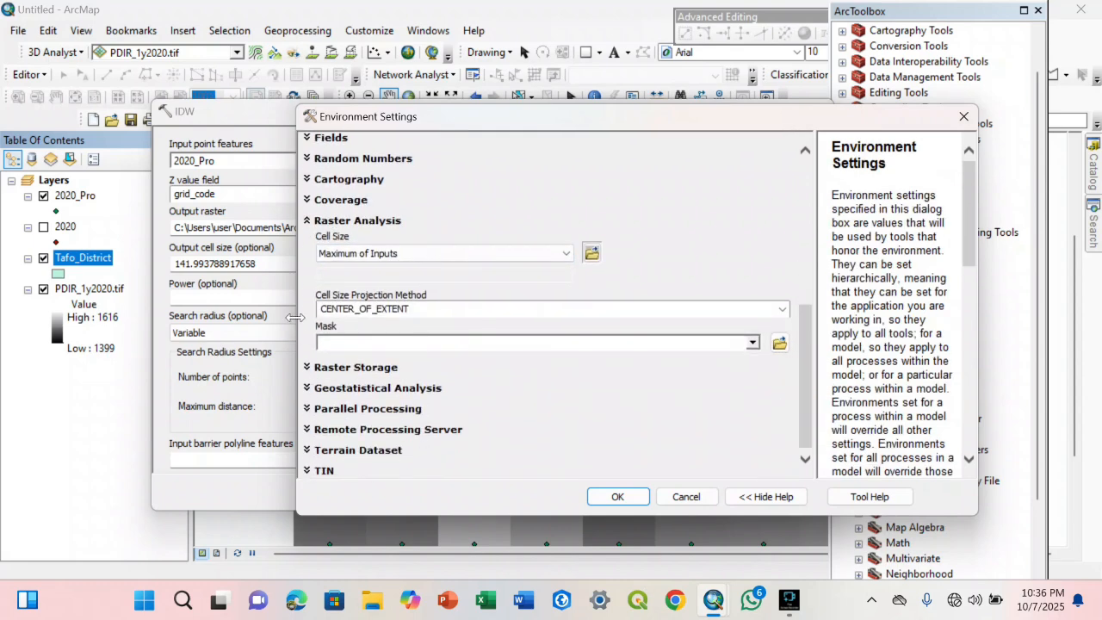
click(752, 342)
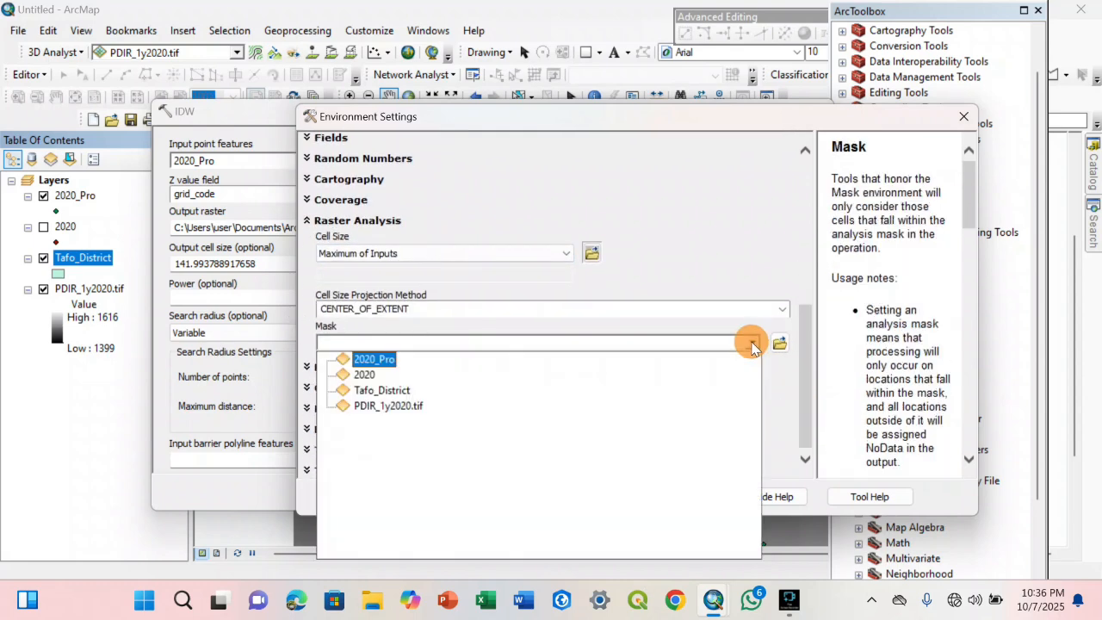
click(379, 391)
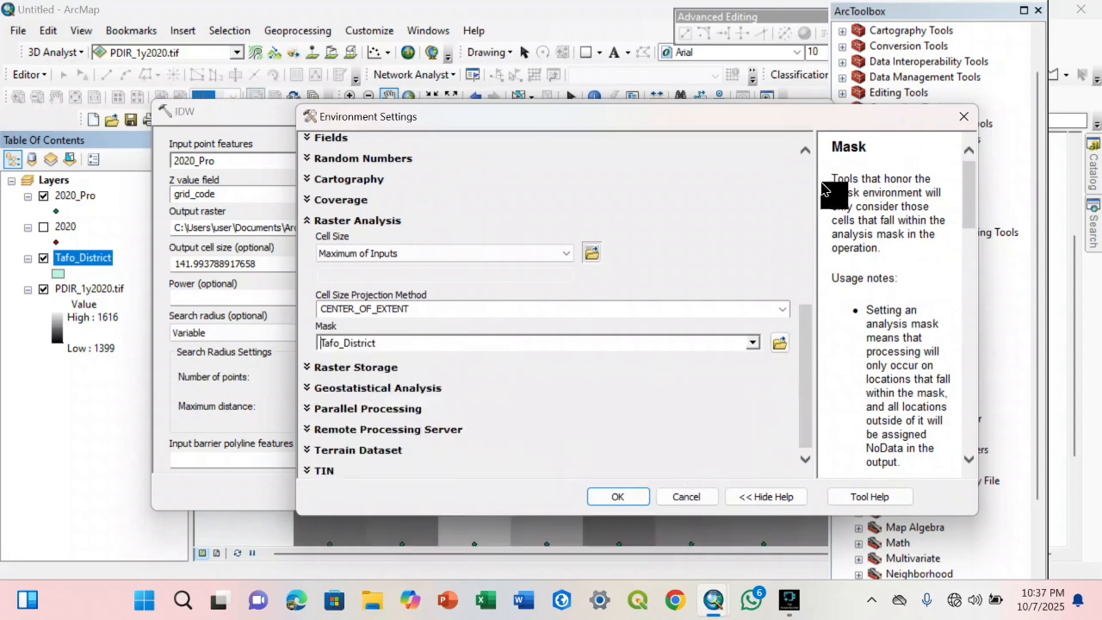
click(768, 265)
click(617, 497)
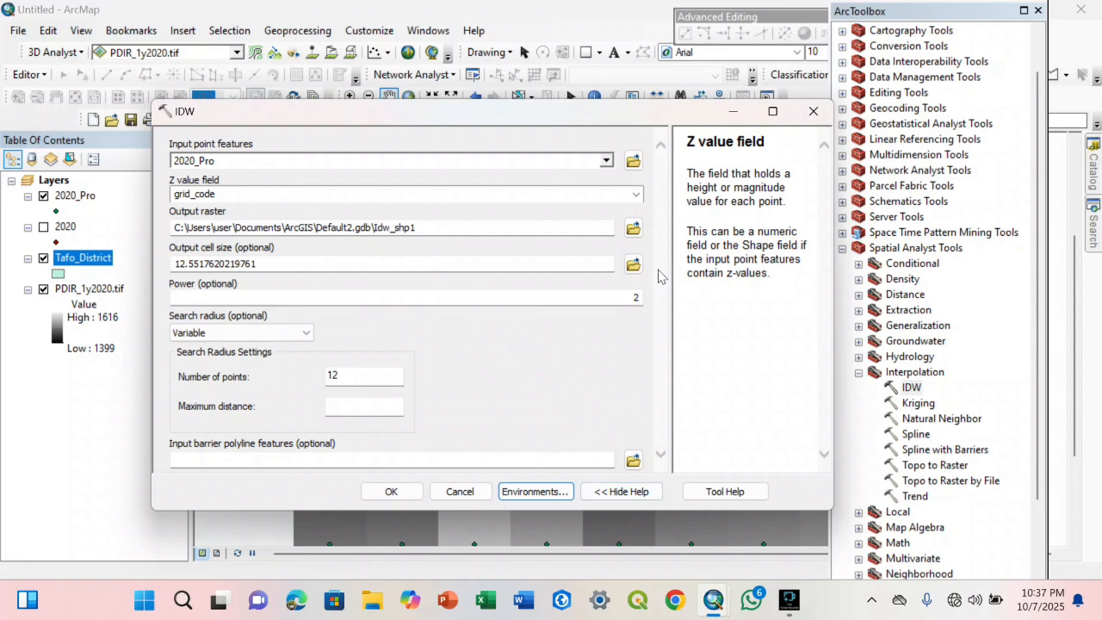
Browse for the IDW output raster location and create a folder named Annual Rainfall inside Rainfall Data
click(637, 230)
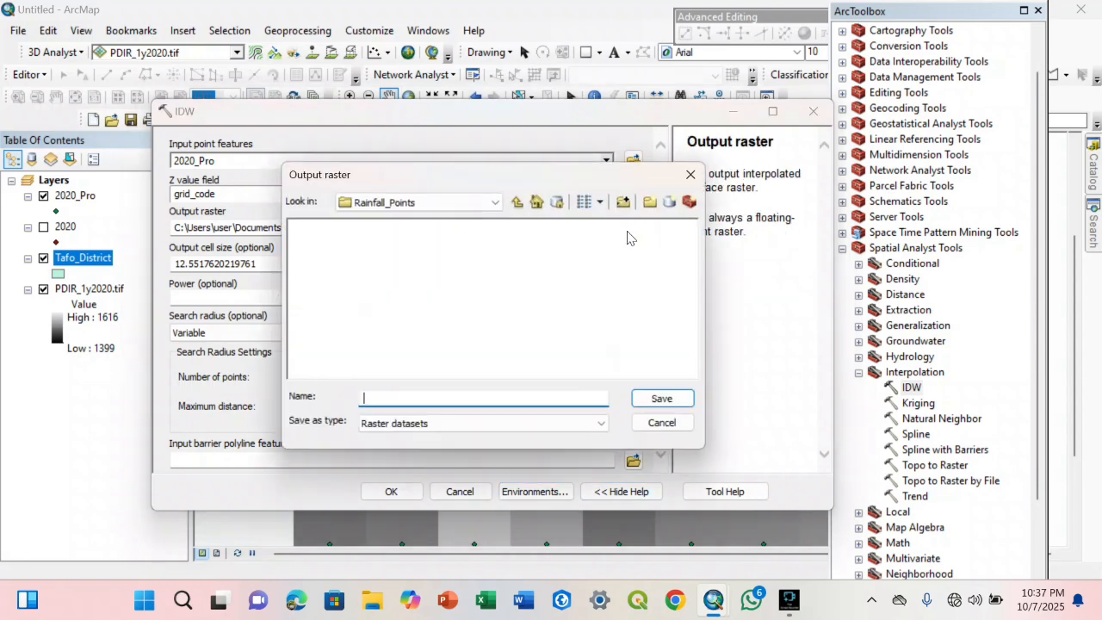
click(516, 203)
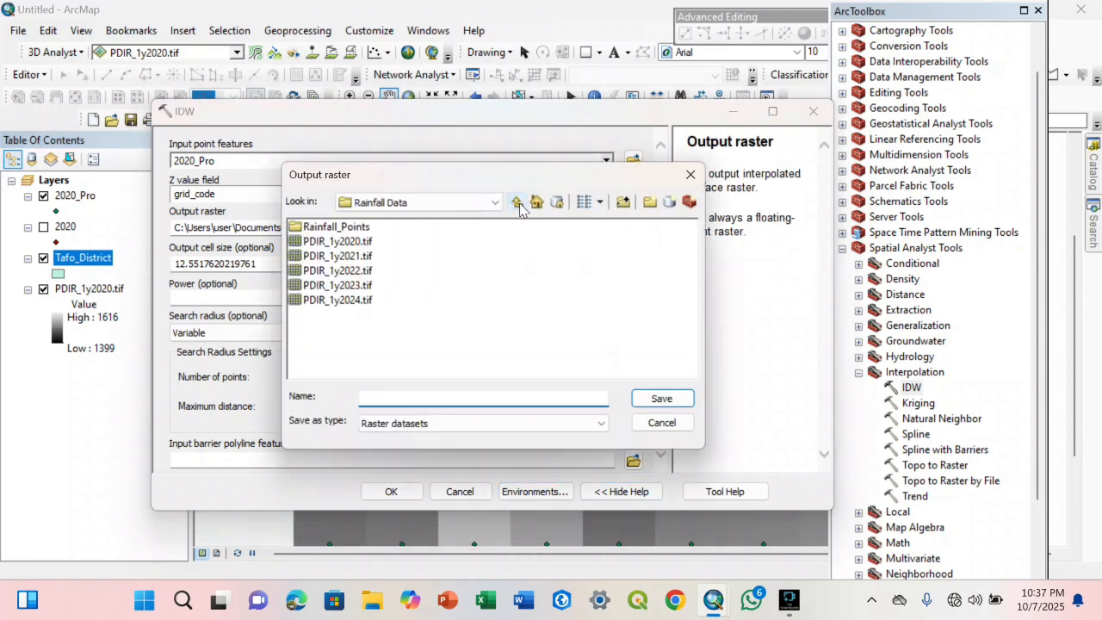
click(353, 229)
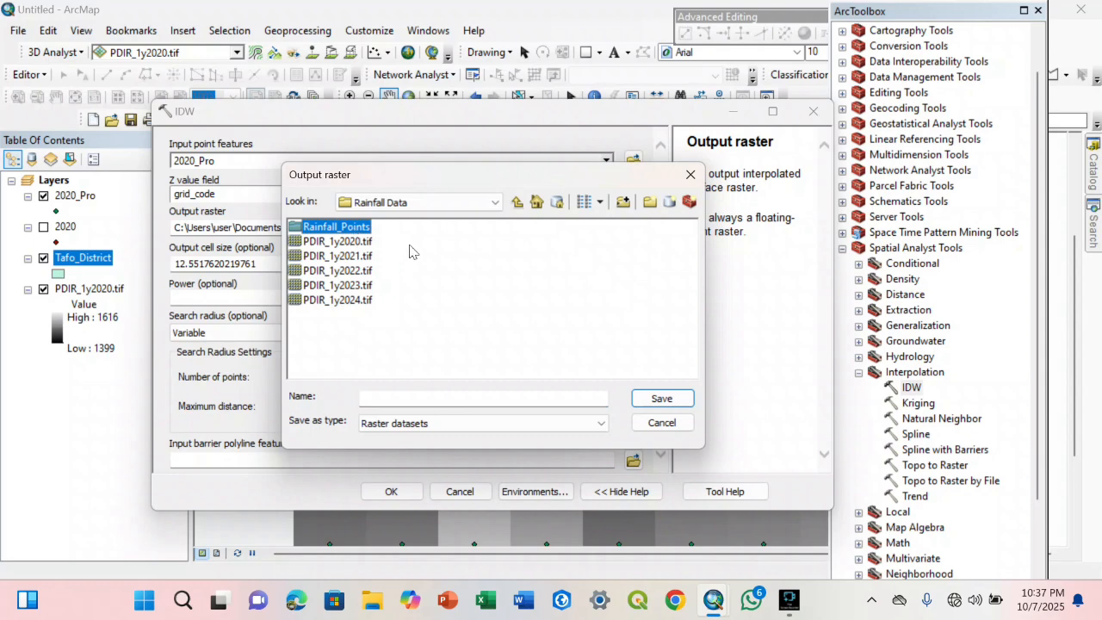
click(410, 246)
click(648, 200)
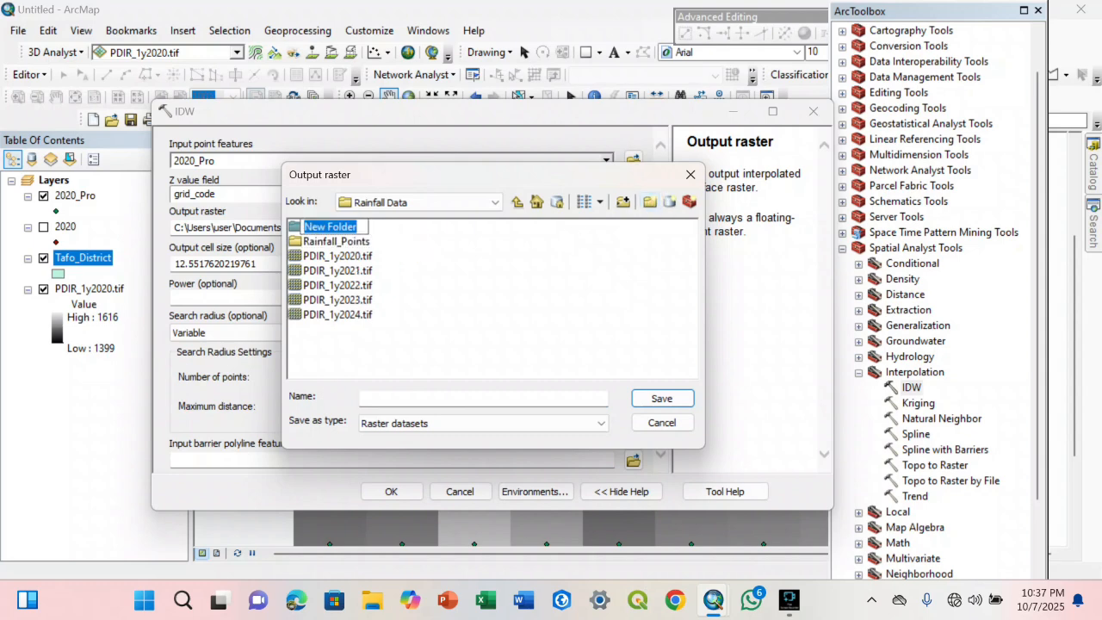
text(Ra)
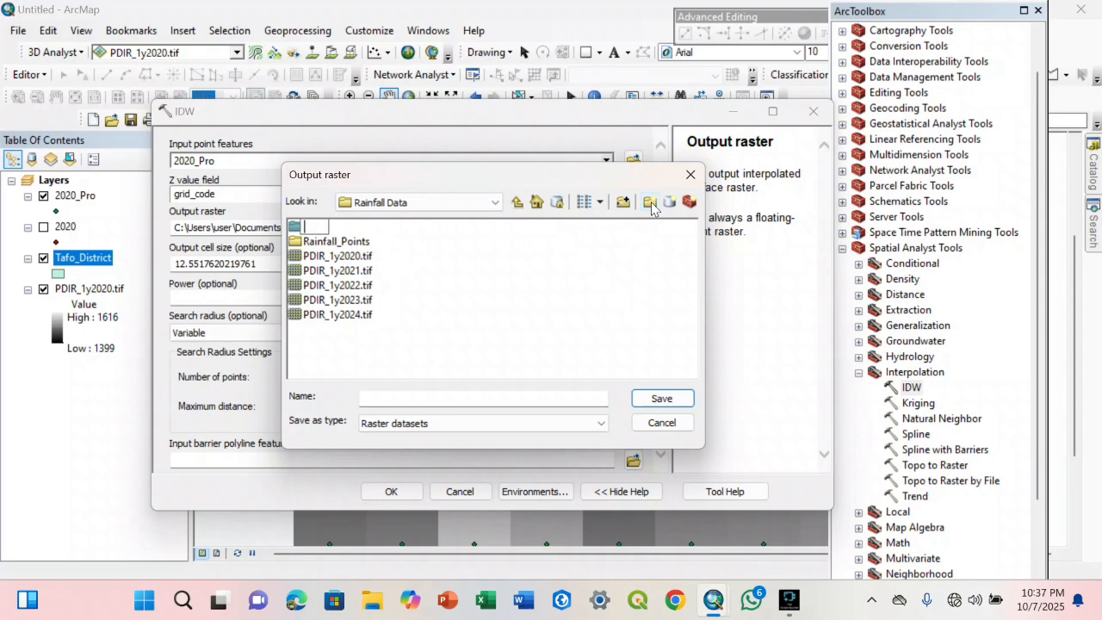
text(nnnu)
text(nual Rainfall)
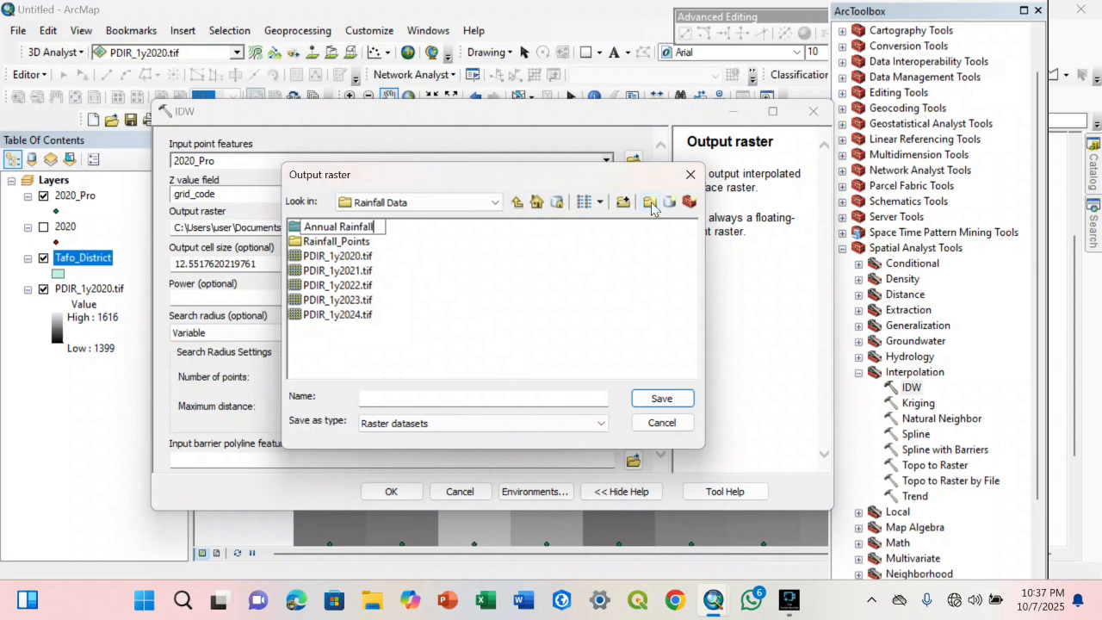
click(413, 303)
Name the output raster 2020 in the Annual Rainfall folder, run the IDW interpolation and close the toolbox
click(346, 228)
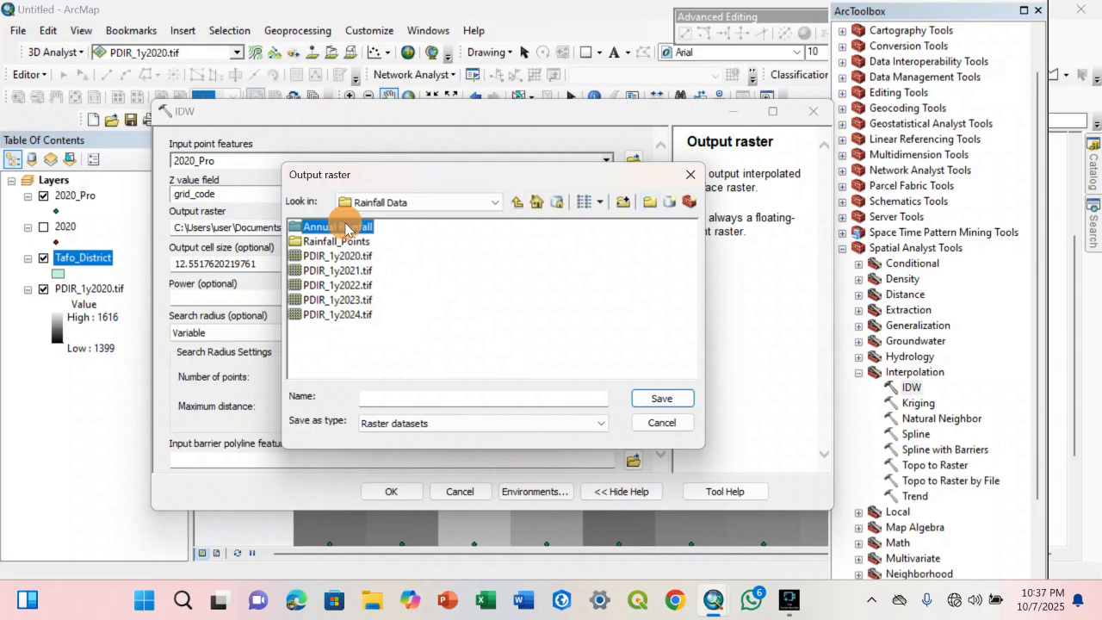
double_click(346, 227)
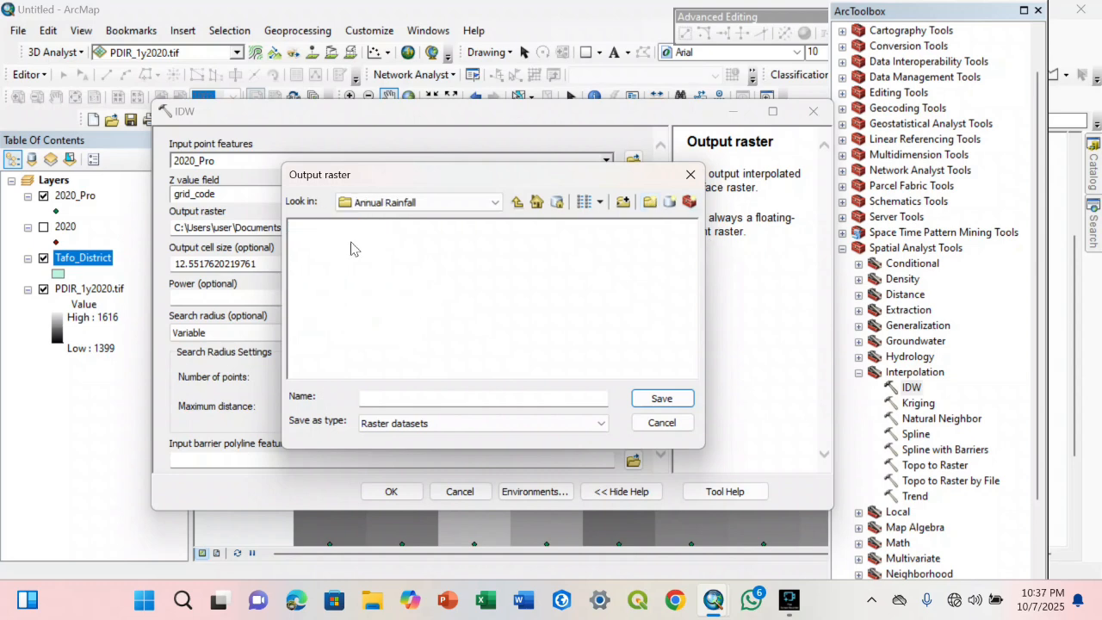
click(399, 398)
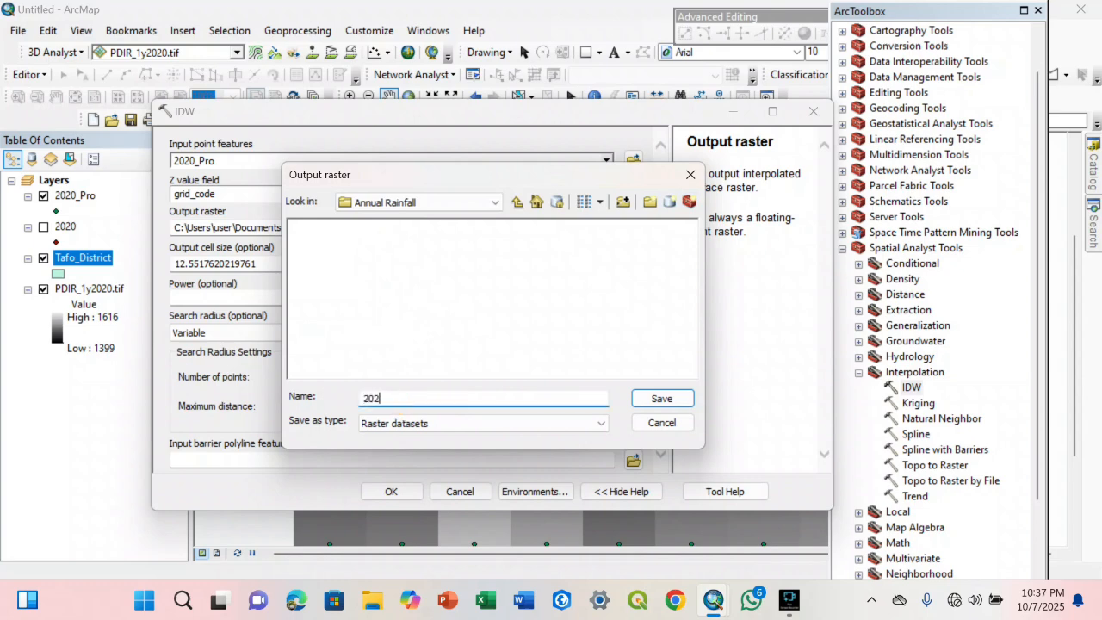
click(658, 399)
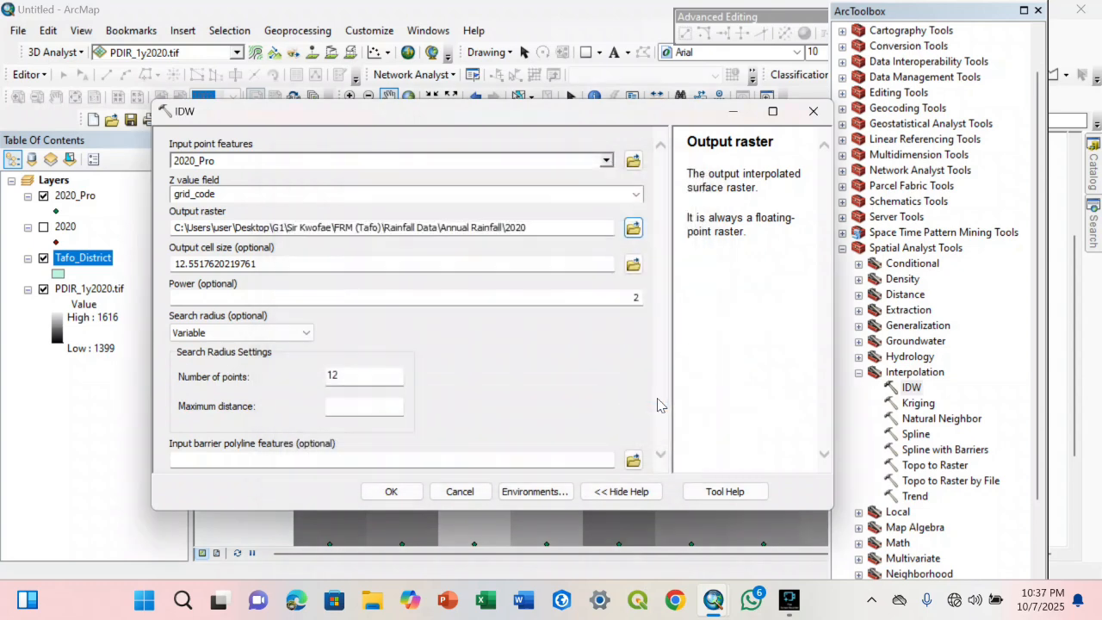
click(388, 493)
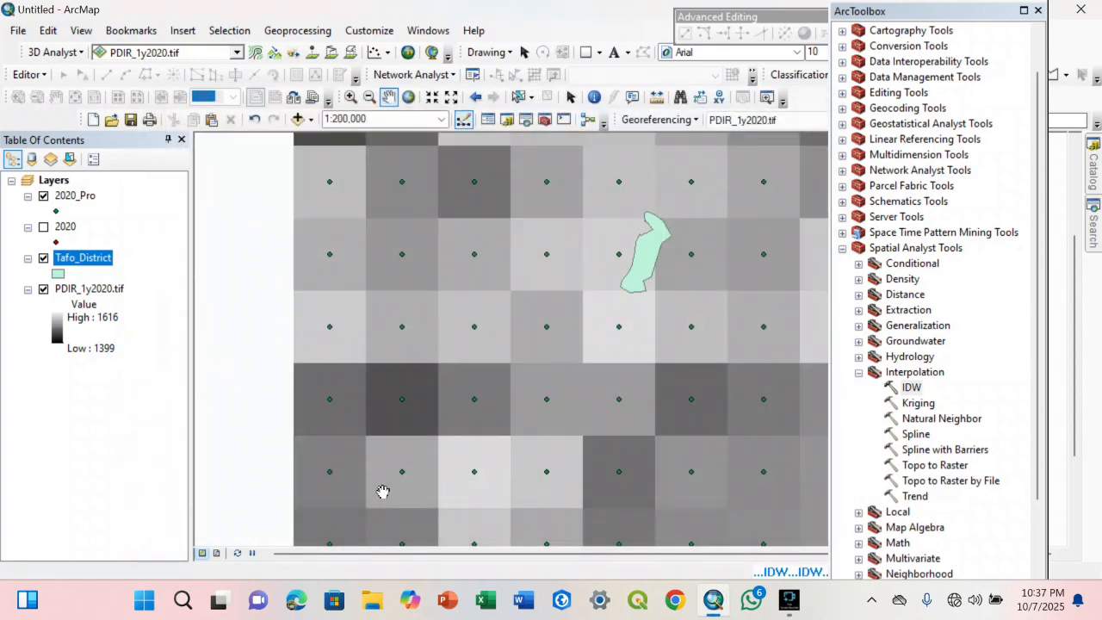
click(1034, 11)
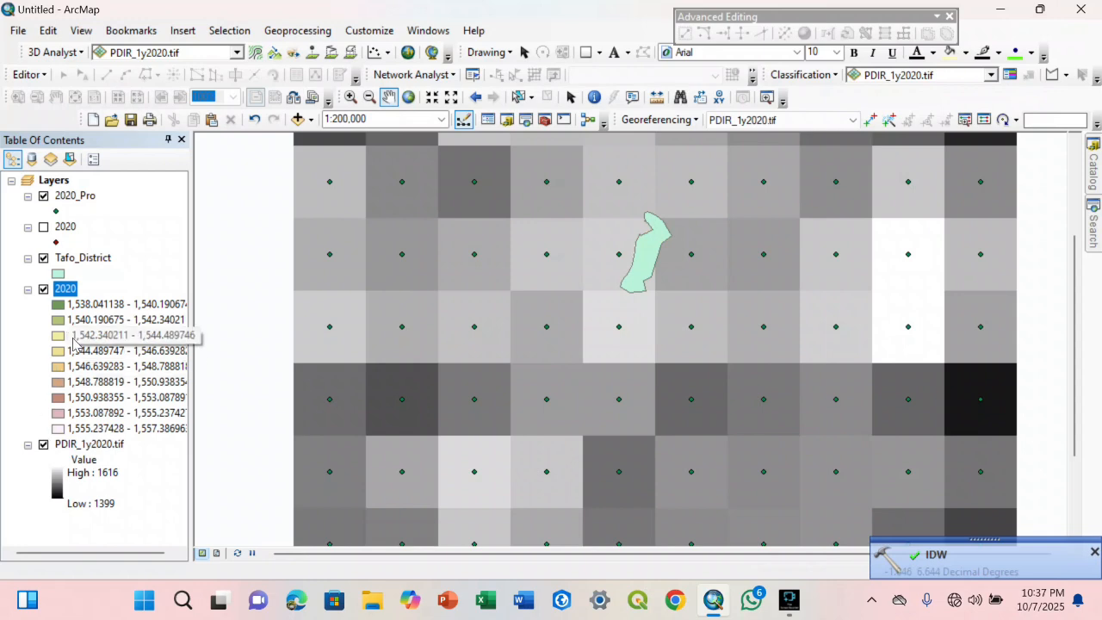
Hide the PDIR_1y2020.tif, 2020_Pro and Tafo_District layers so only the interpolated 2020 raster is displayed
click(35, 444)
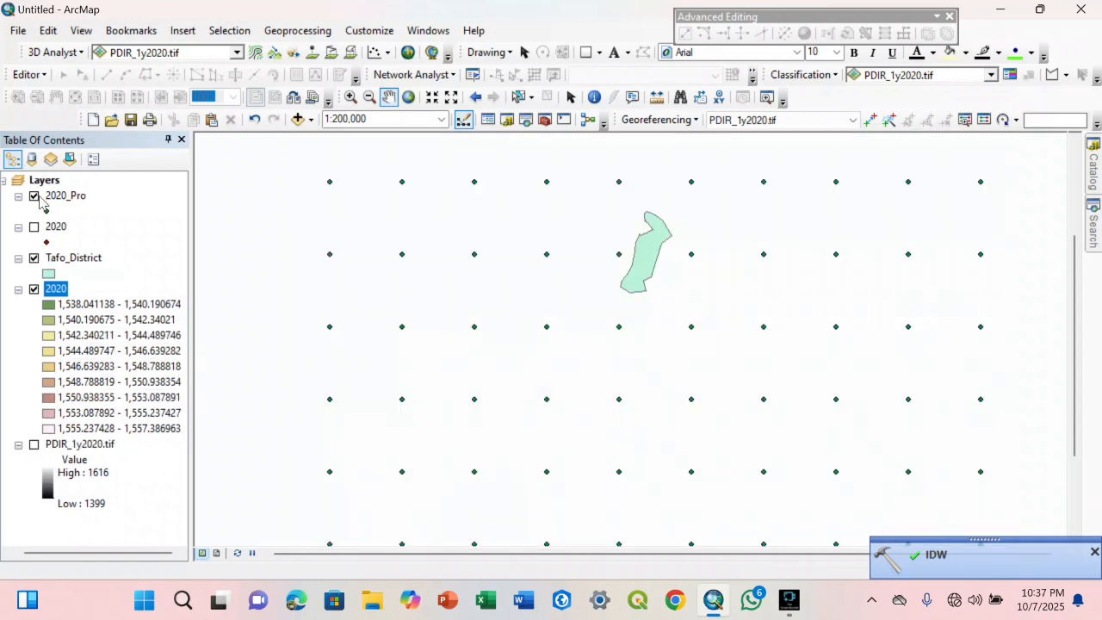
click(34, 196)
click(35, 258)
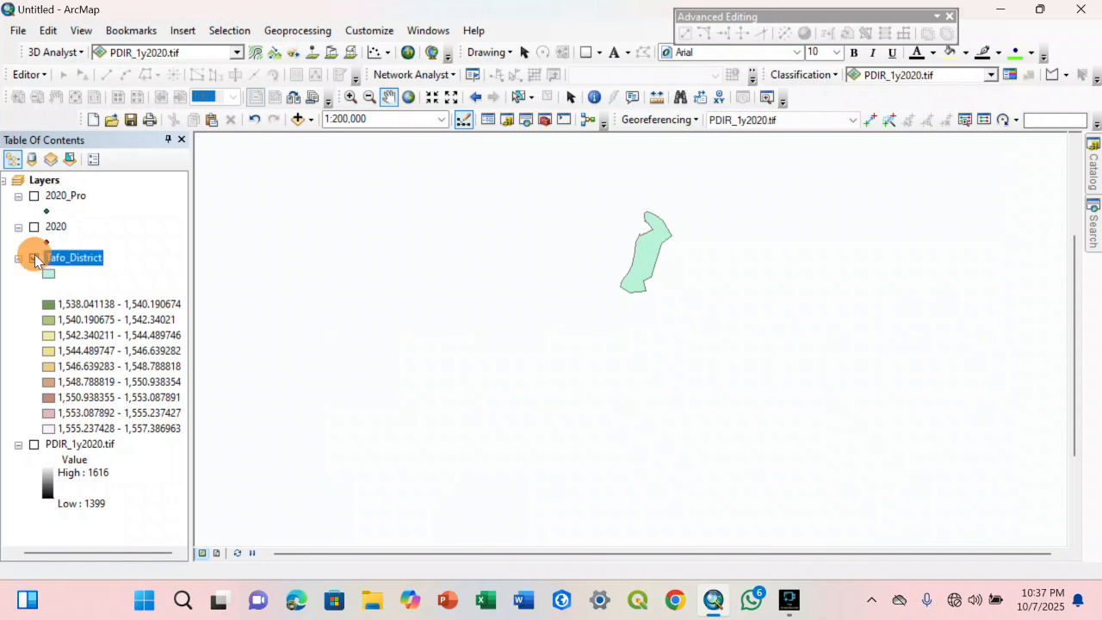
drag(661, 267, 630, 317)
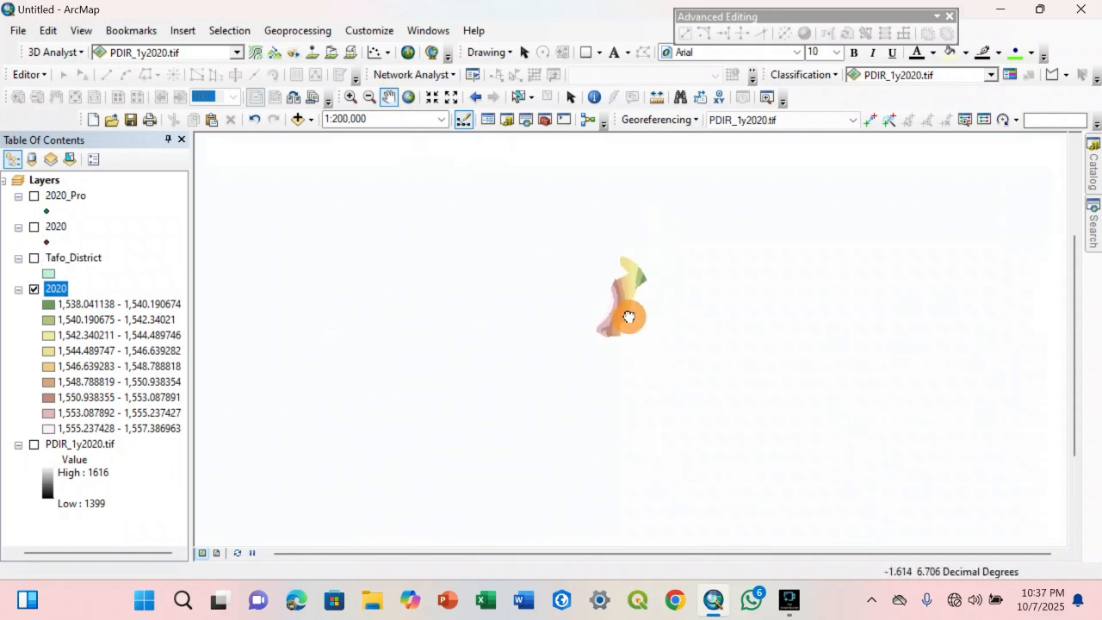
scroll(629, 318, up, 4)
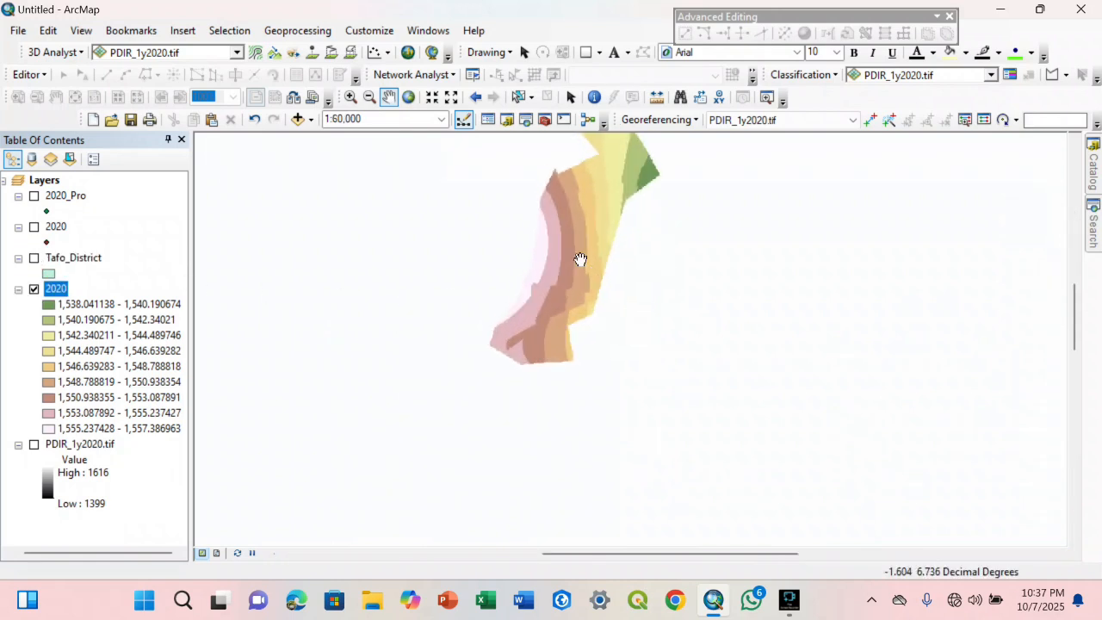
drag(580, 259, 574, 337)
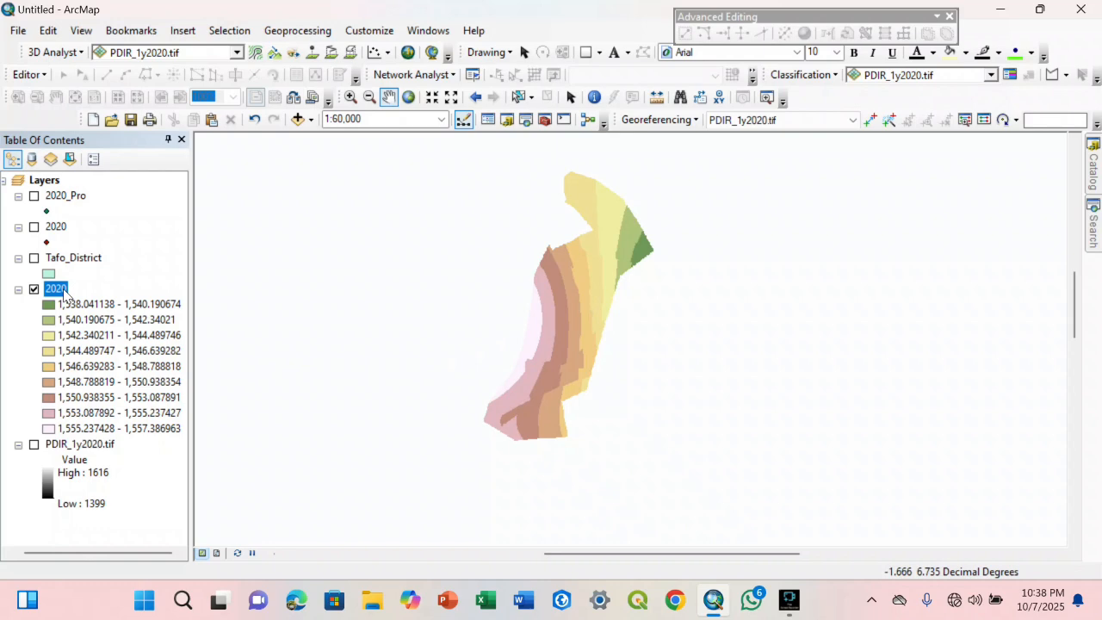
Format the interpolated 2020 raster's class labels as numeric with 2 significant digits in its symbology
right_click(60, 296)
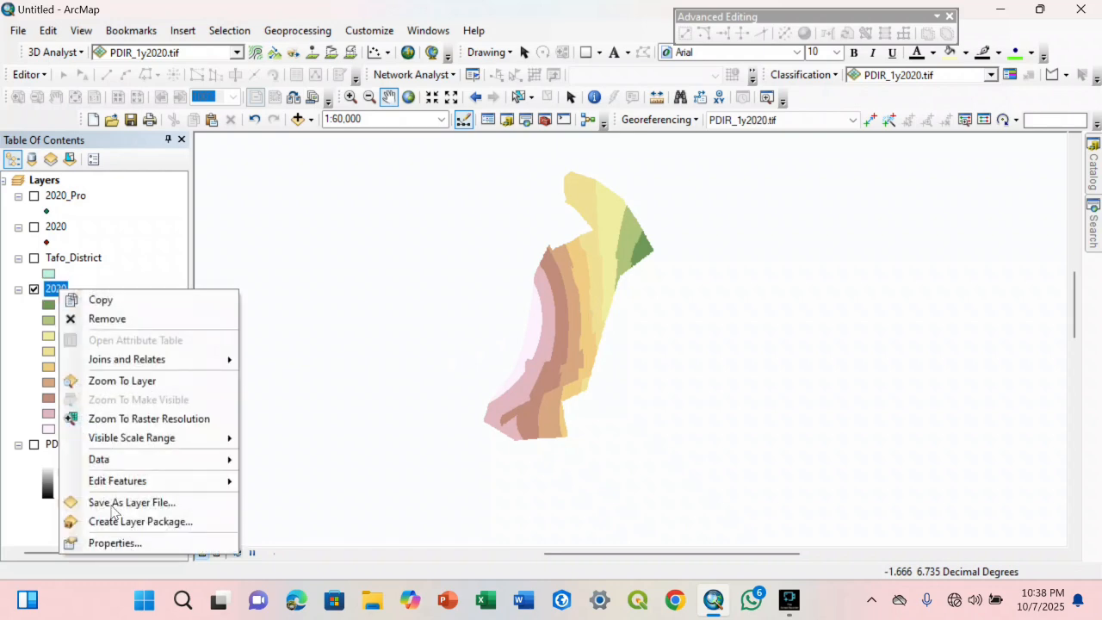
click(121, 541)
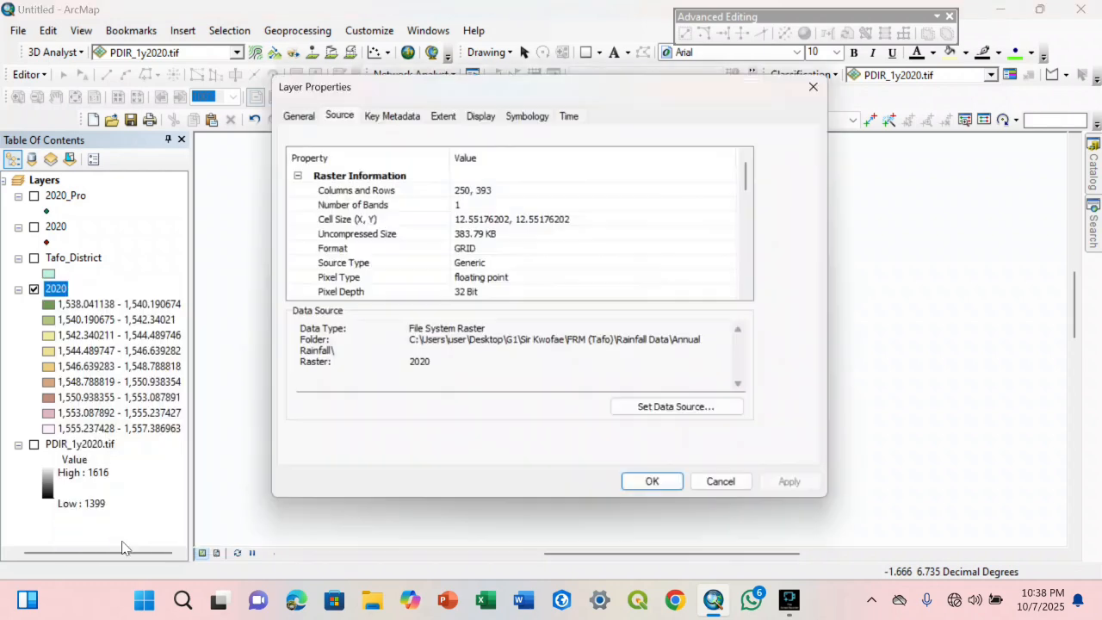
click(529, 115)
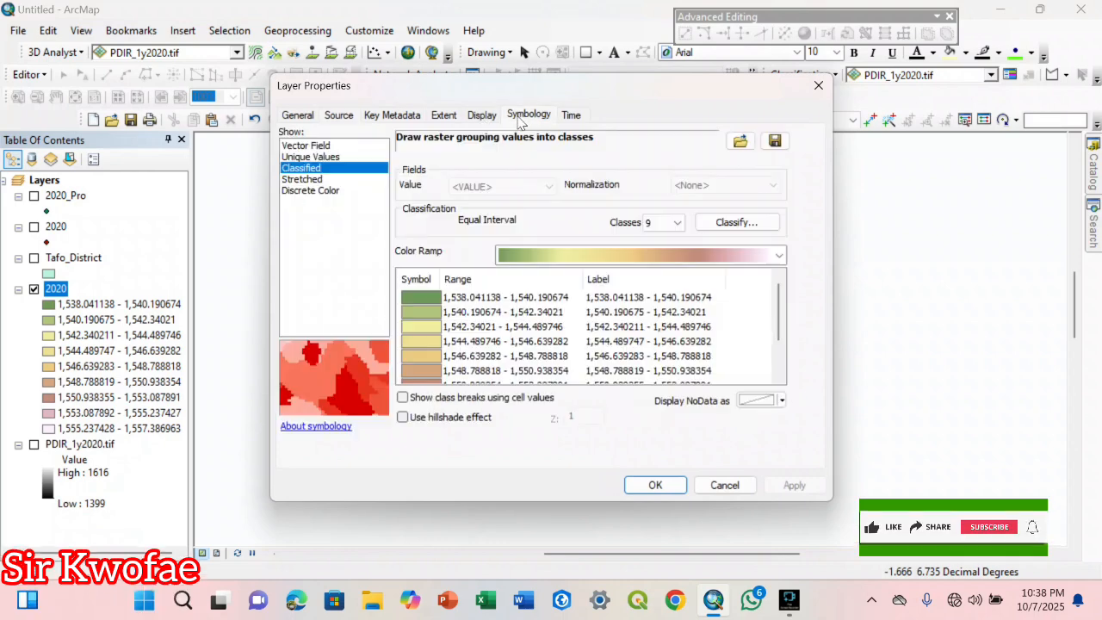
click(668, 297)
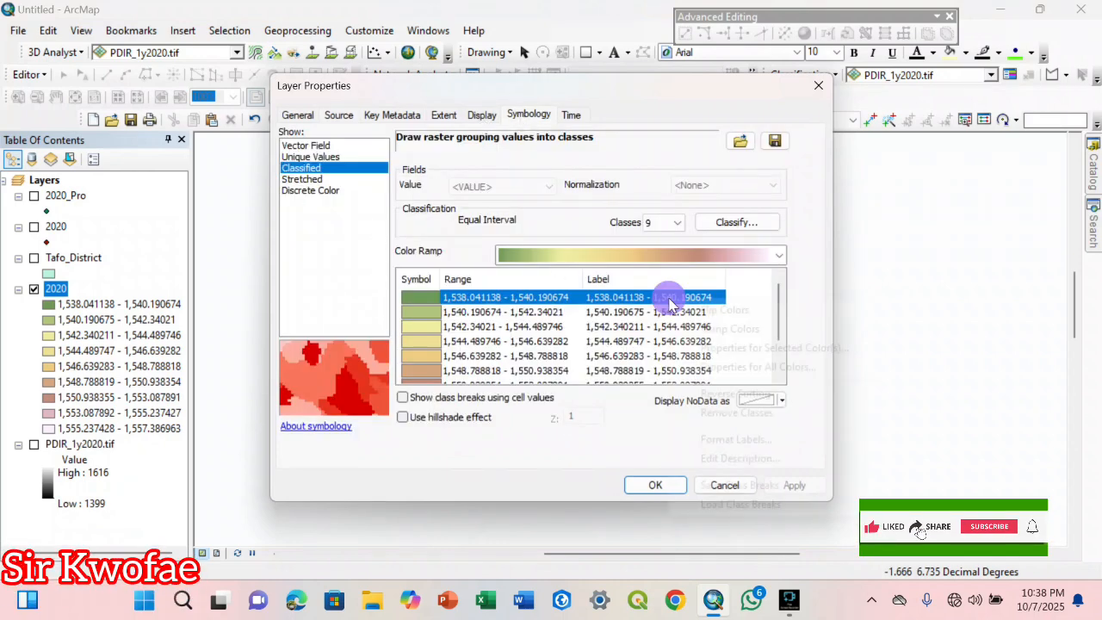
right_click(668, 297)
click(726, 440)
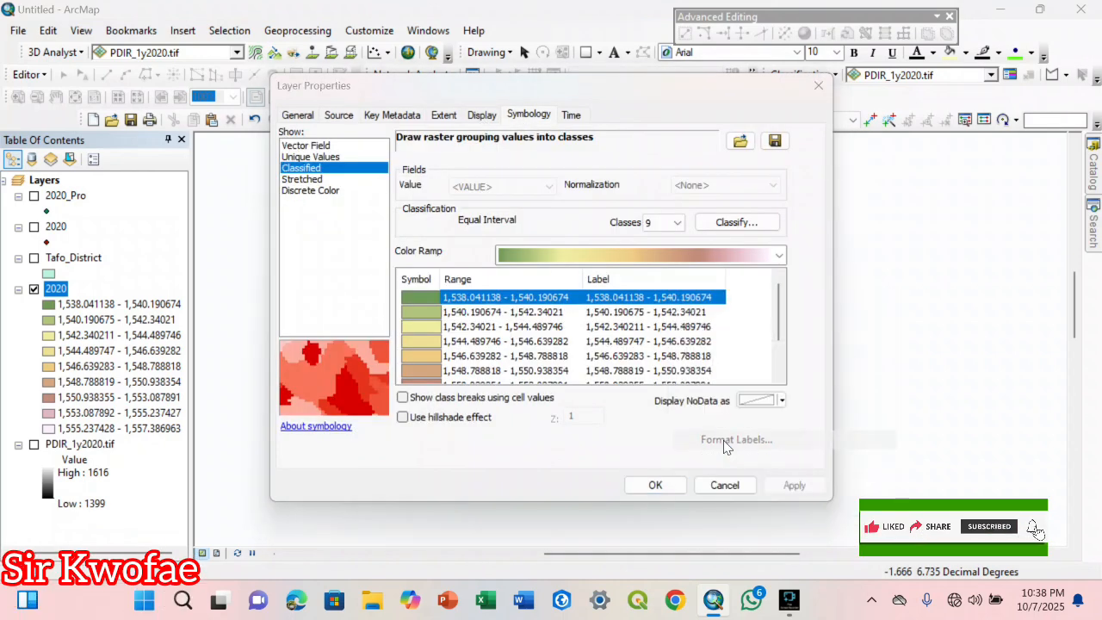
click(553, 237)
click(553, 236)
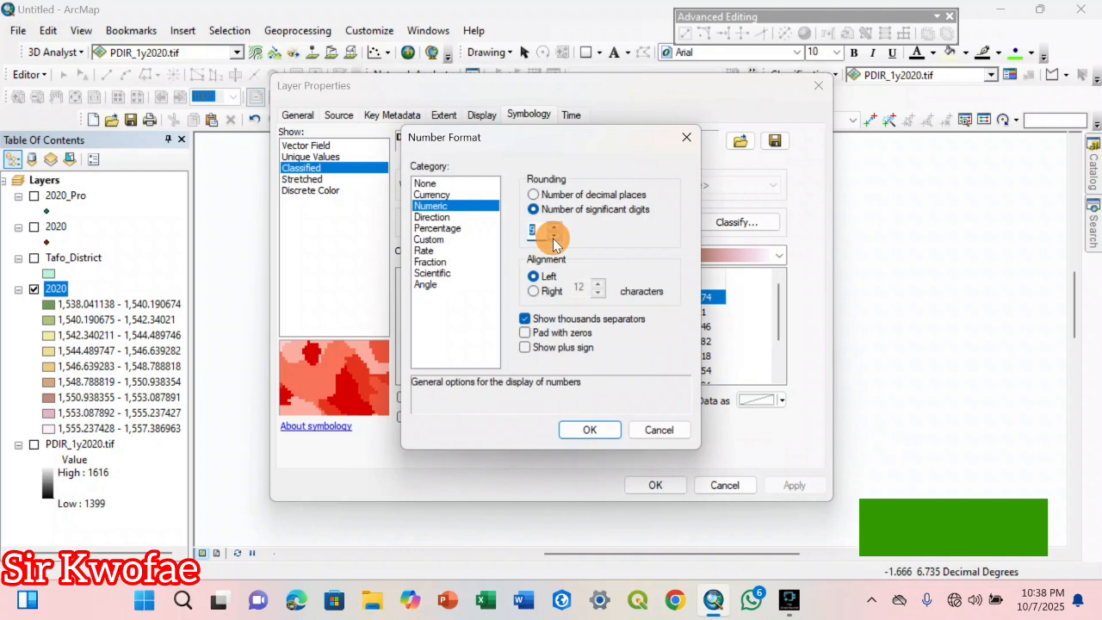
click(554, 237)
click(554, 237)
click(554, 236)
click(554, 236)
click(554, 236)
click(553, 236)
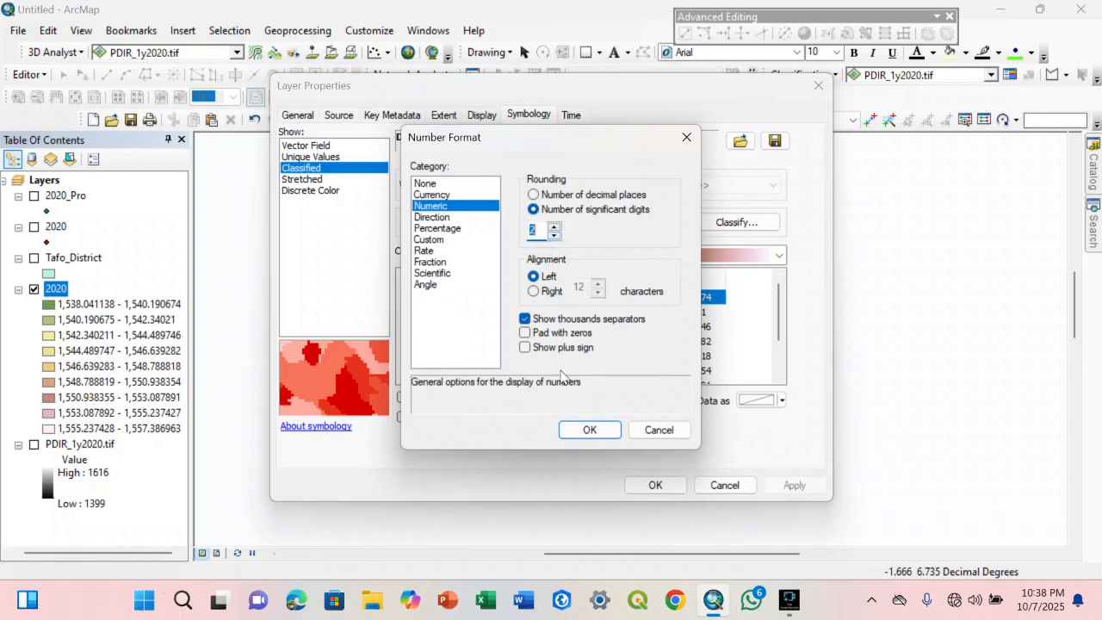
click(590, 431)
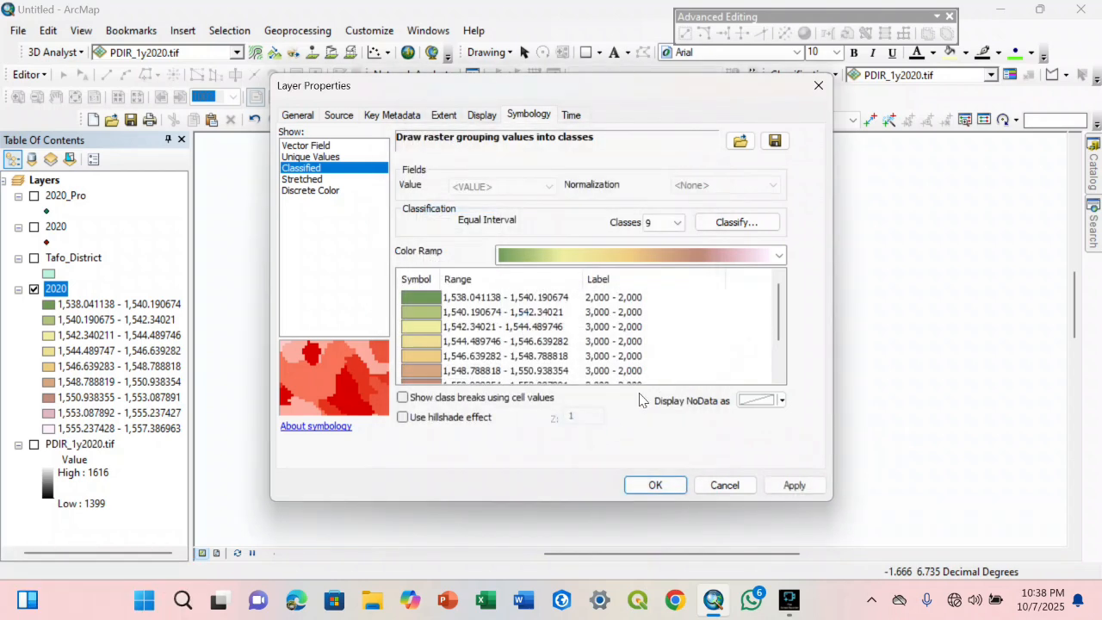
Reduce the 2020 raster's classification to 5 classes and accept the layer properties
click(678, 223)
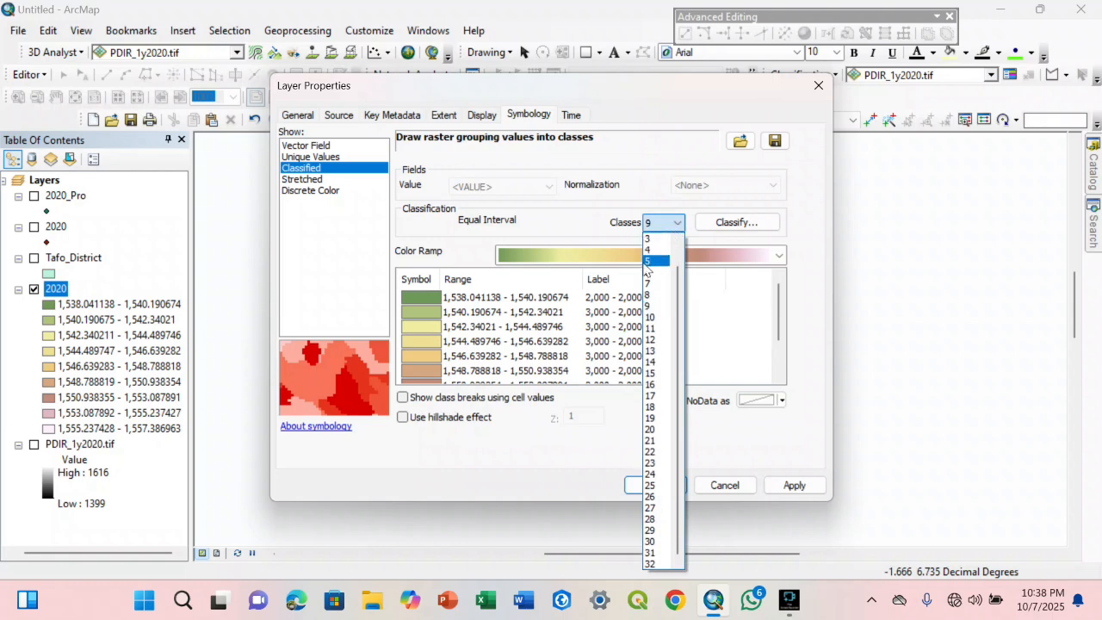
click(649, 265)
click(658, 485)
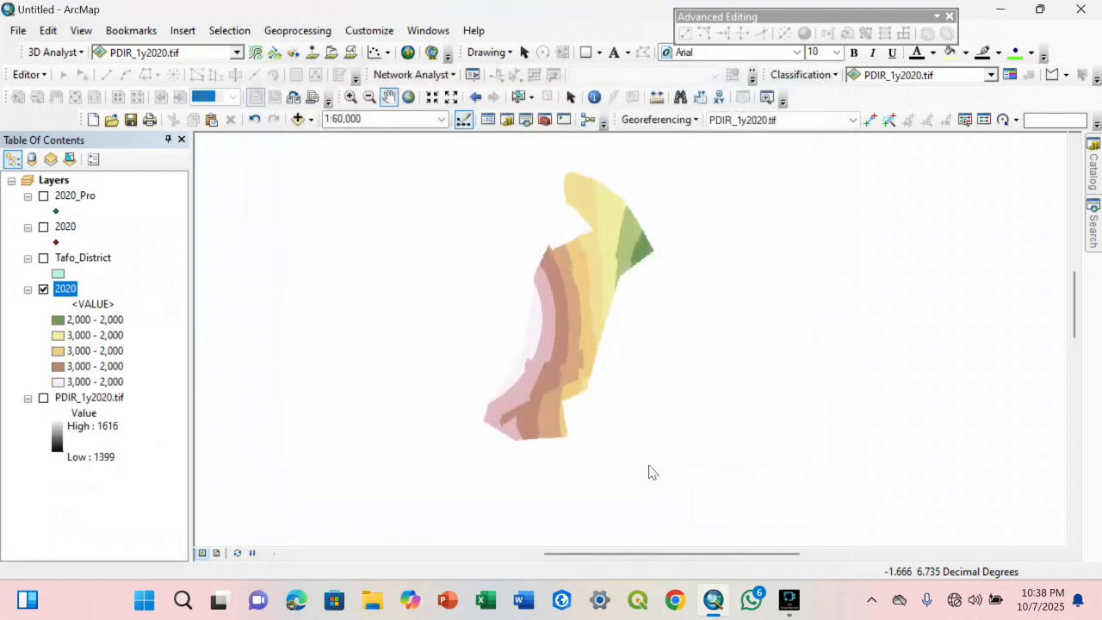
drag(514, 424, 528, 422)
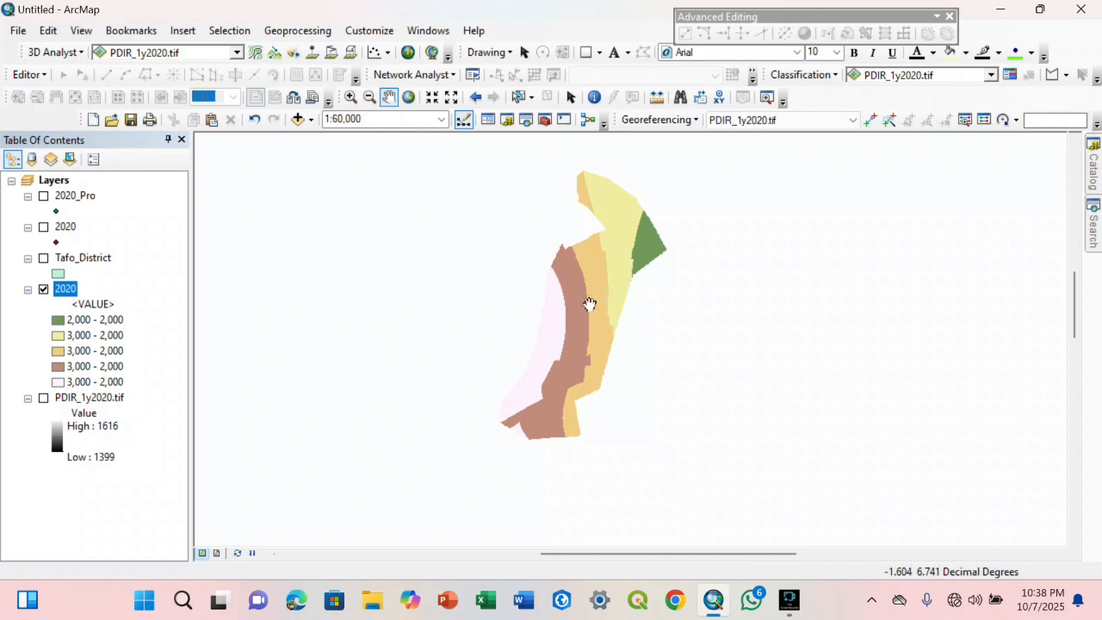
drag(602, 302, 568, 314)
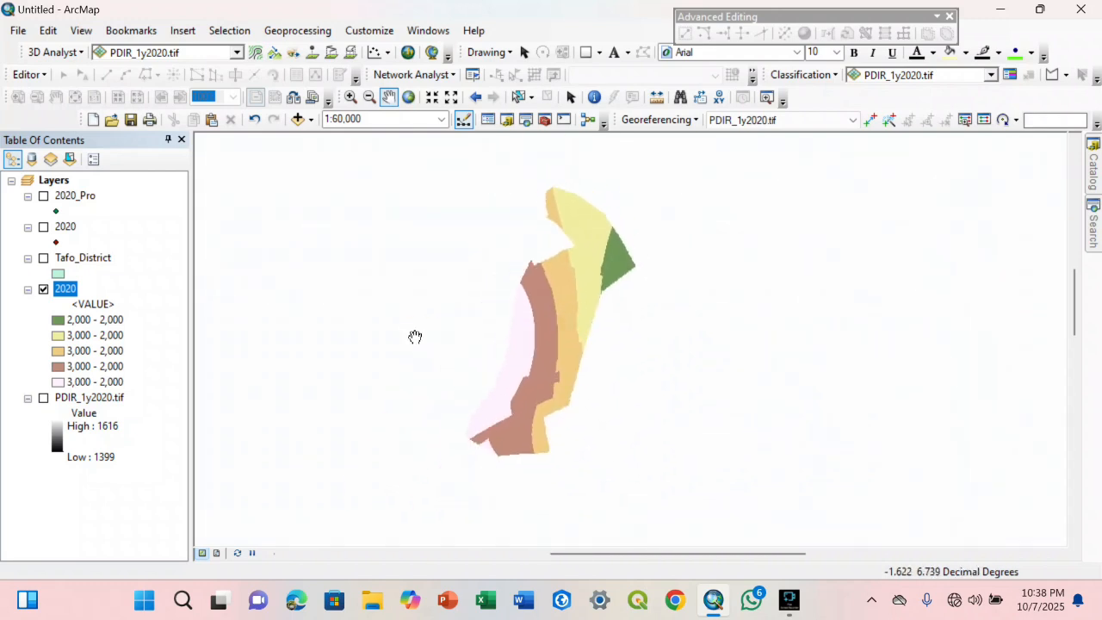
drag(454, 317, 451, 304)
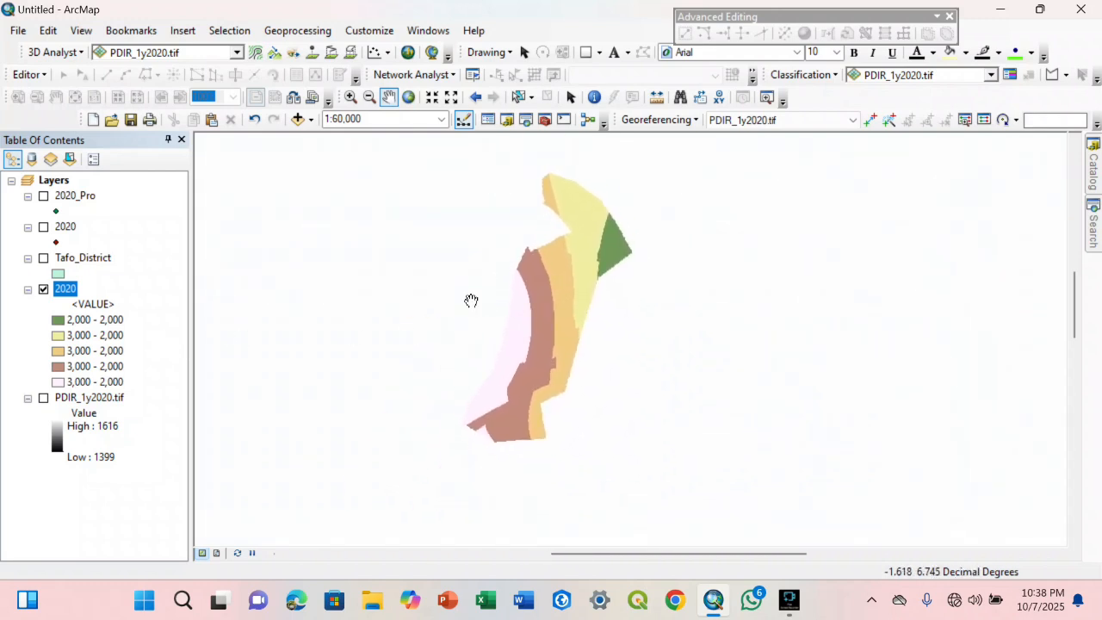
Switch to layout view, enlarge the 2020 raster to a scale of 1:30,000 and centre it on the page
click(216, 555)
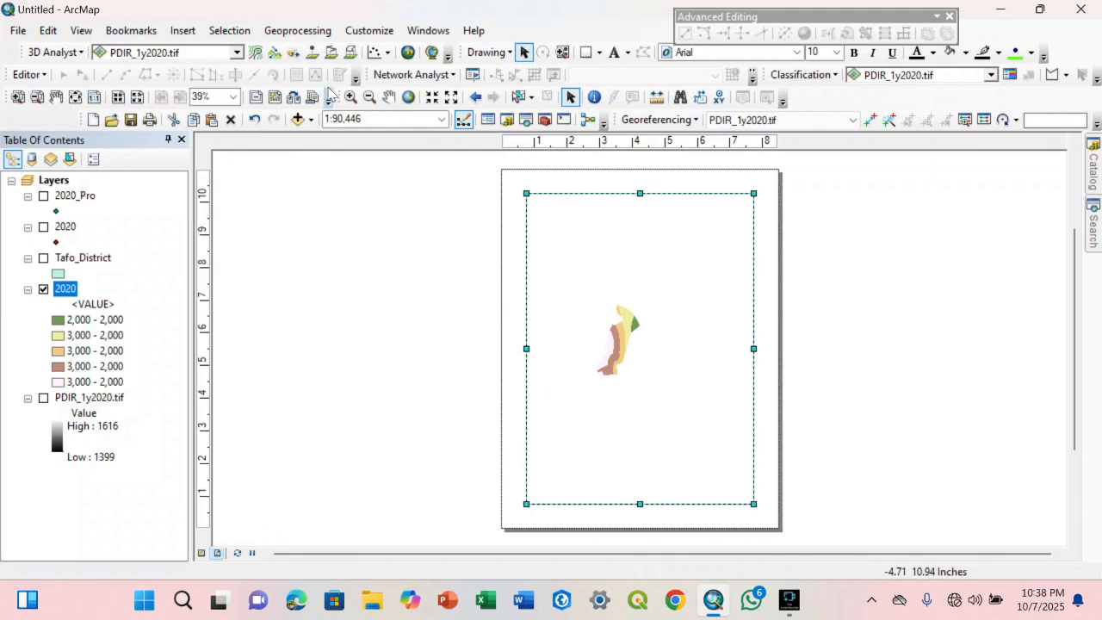
click(431, 97)
click(432, 98)
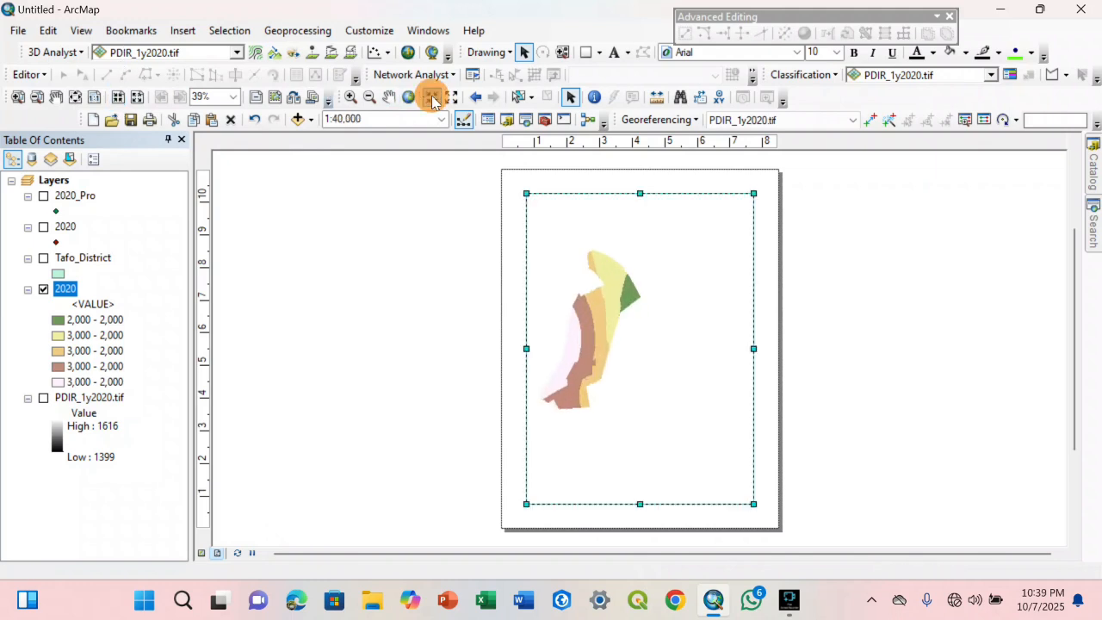
click(432, 97)
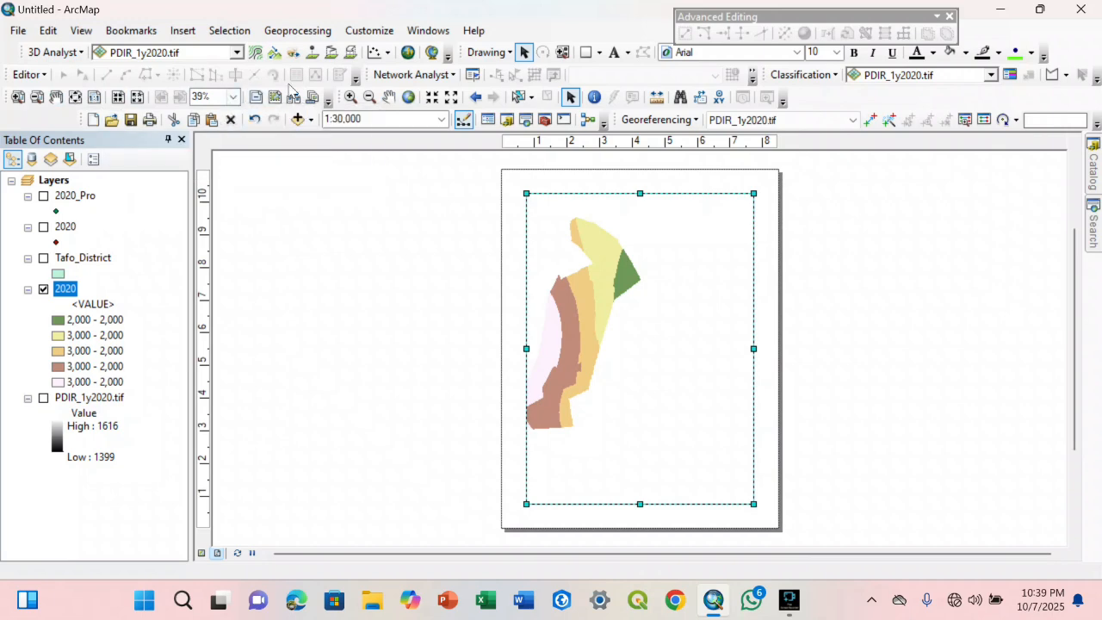
click(389, 97)
drag(664, 347, 687, 354)
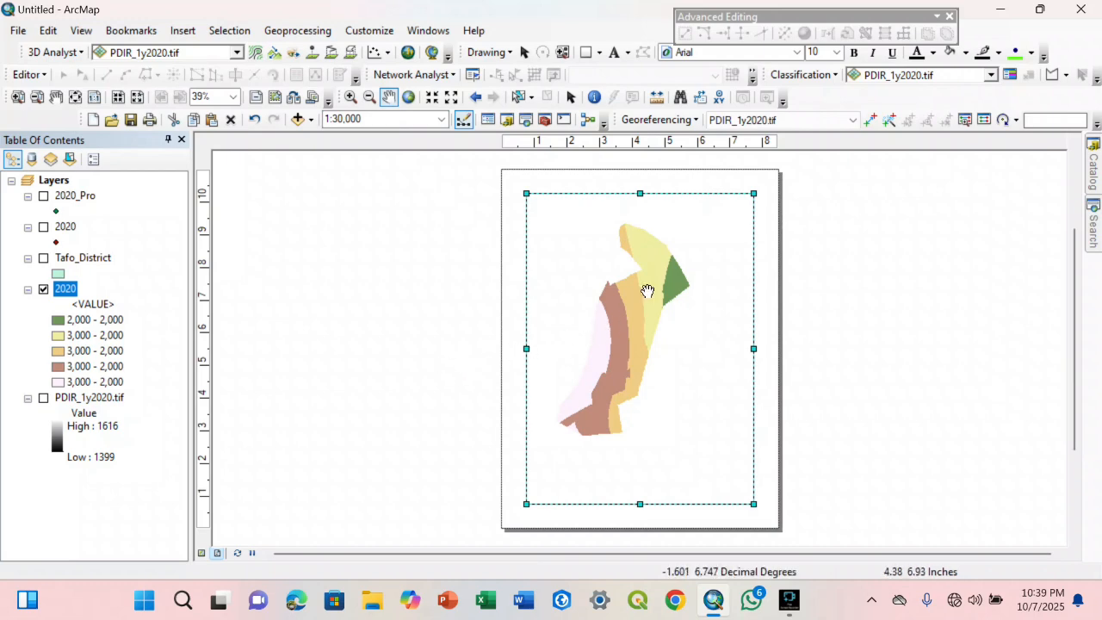
Return to data view and examine the classified 2020 rainfall raster of Tafo District
click(202, 554)
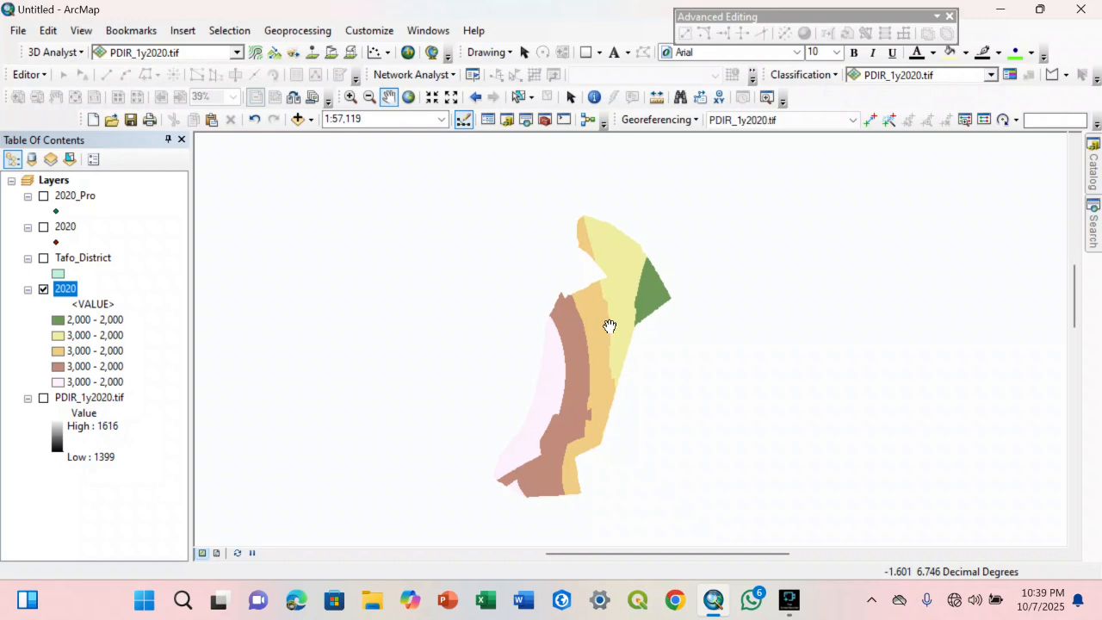
mouse_move(610, 326)
mouse_down()
mouse_move(617, 319)
mouse_move(611, 347)
mouse_up()
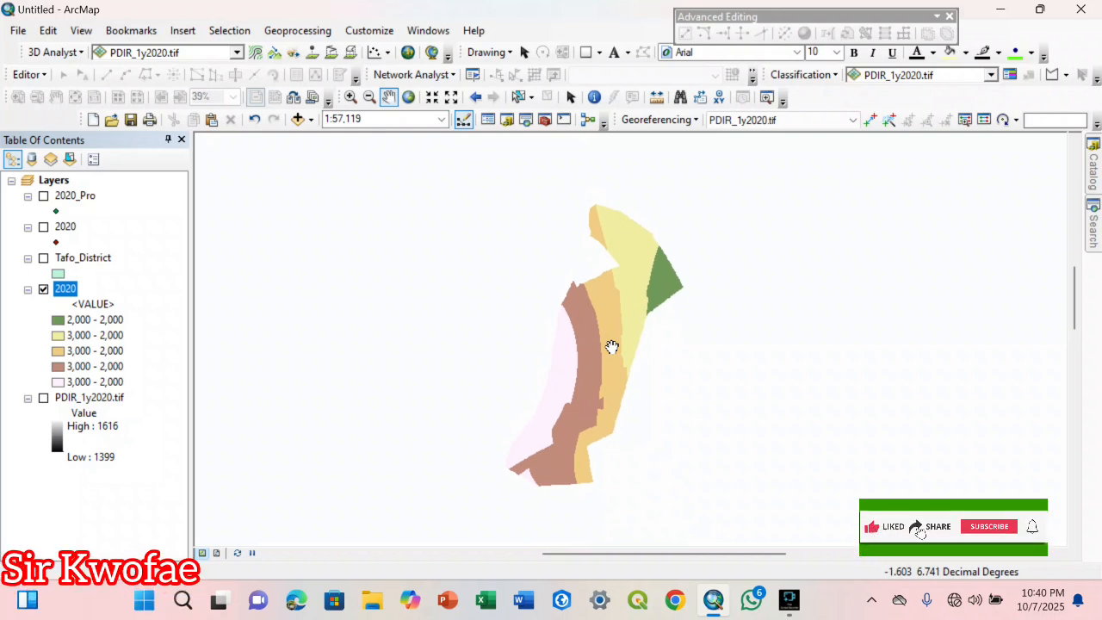
drag(611, 347, 664, 342)
drag(662, 298, 655, 302)
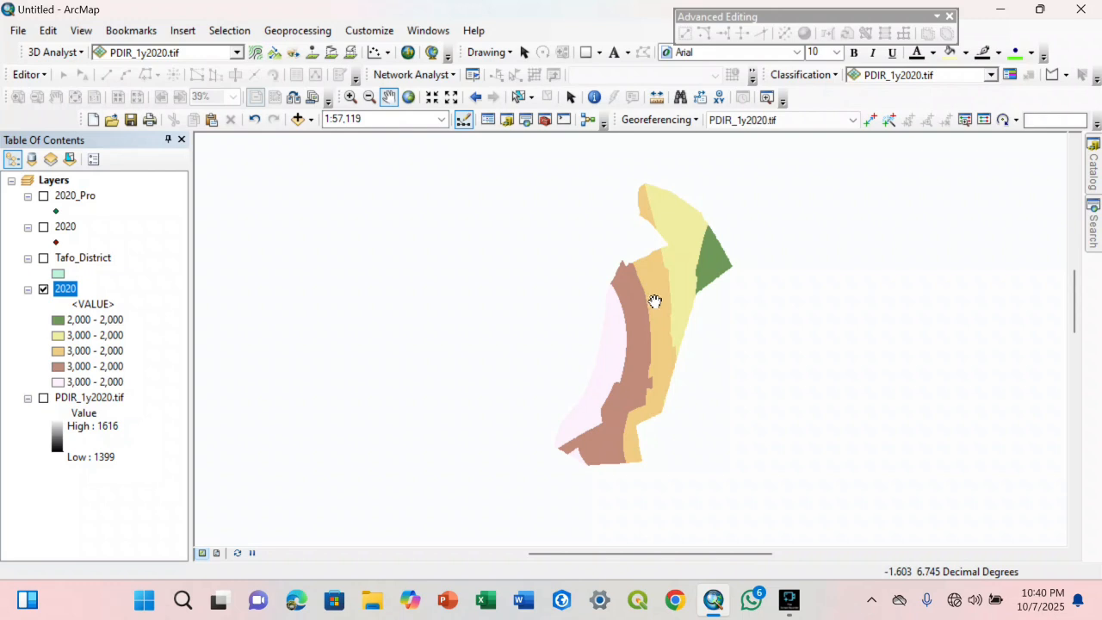
drag(654, 300, 669, 298)
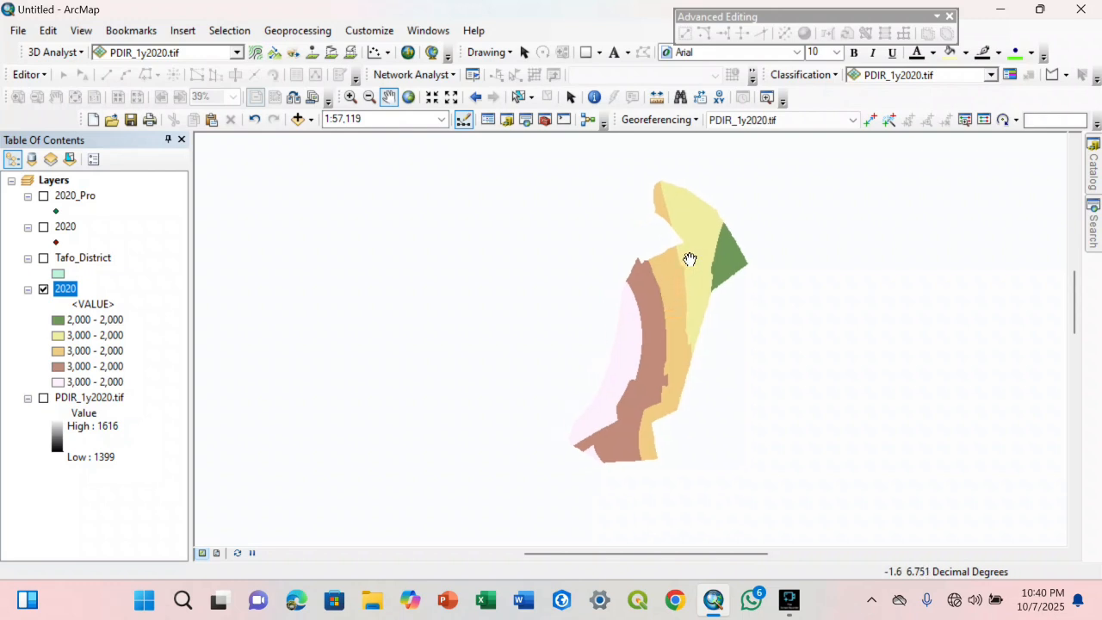